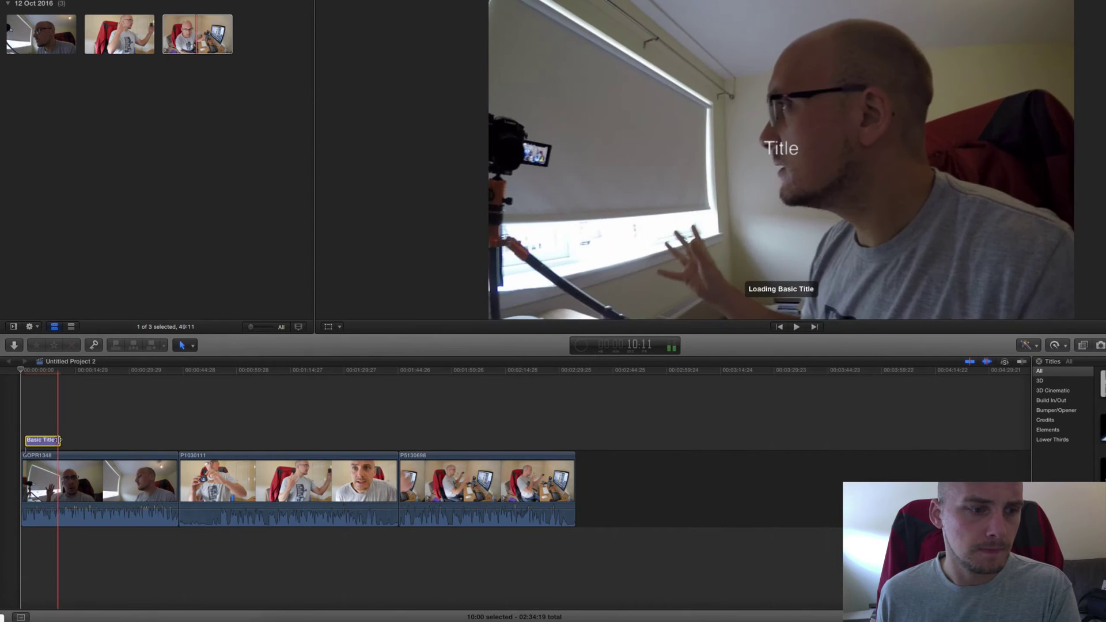
- Extend the Basic Title across most of the first clip and set its text to "GoPro Hero 5"
{"action": "left_click_drag", "start_coordinate": [60, 439], "coordinate": [173, 441]}
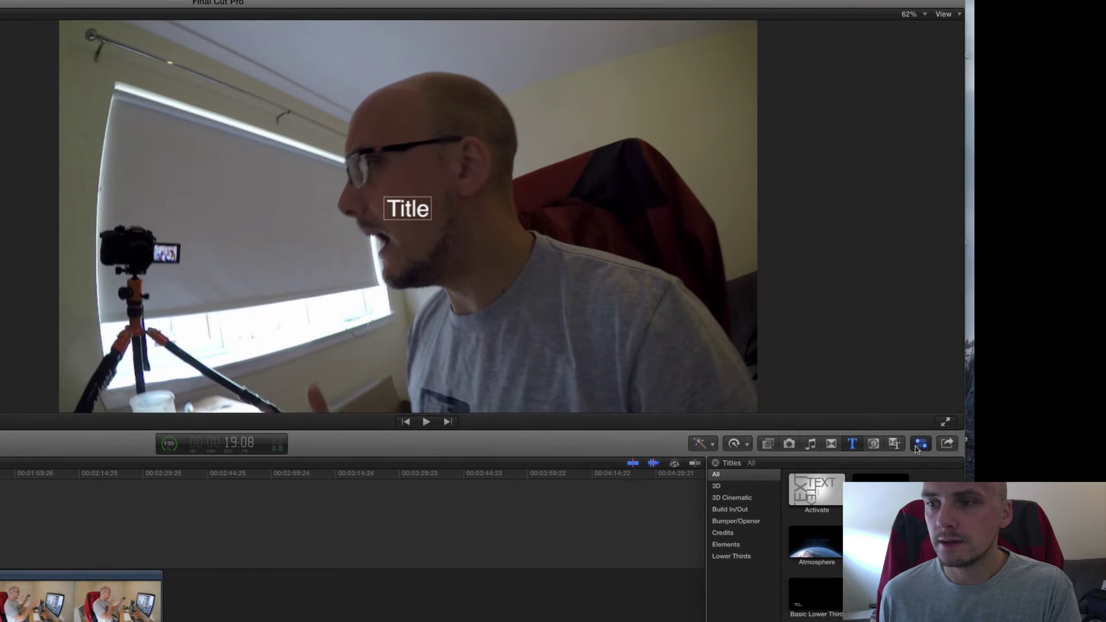
{"action": "left_click", "coordinate": [920, 444]}
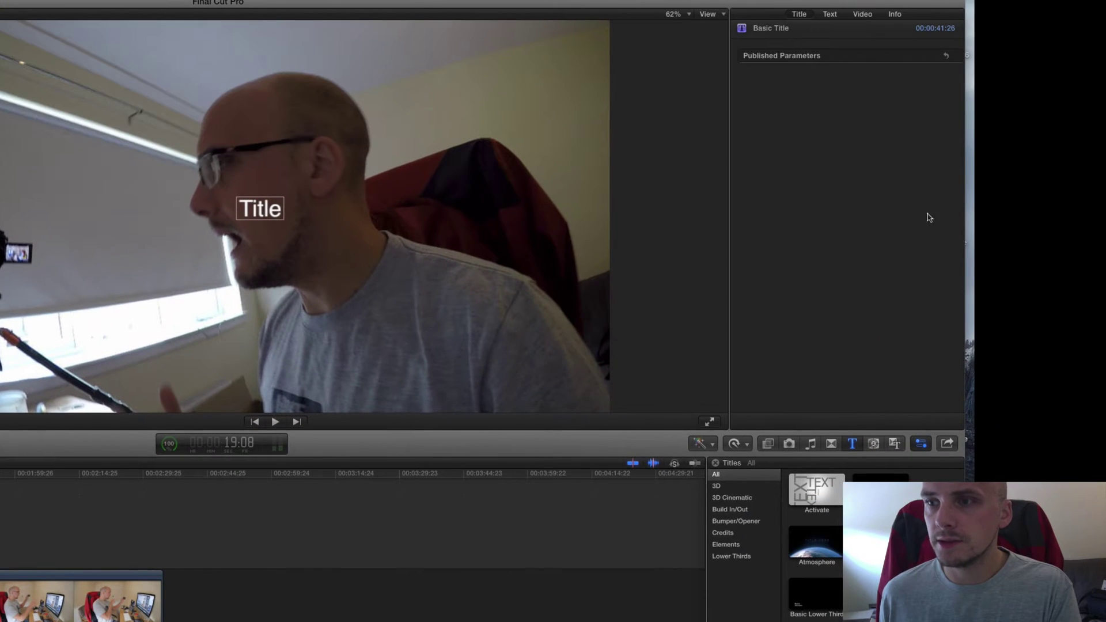
{"action": "left_click", "coordinate": [835, 15]}
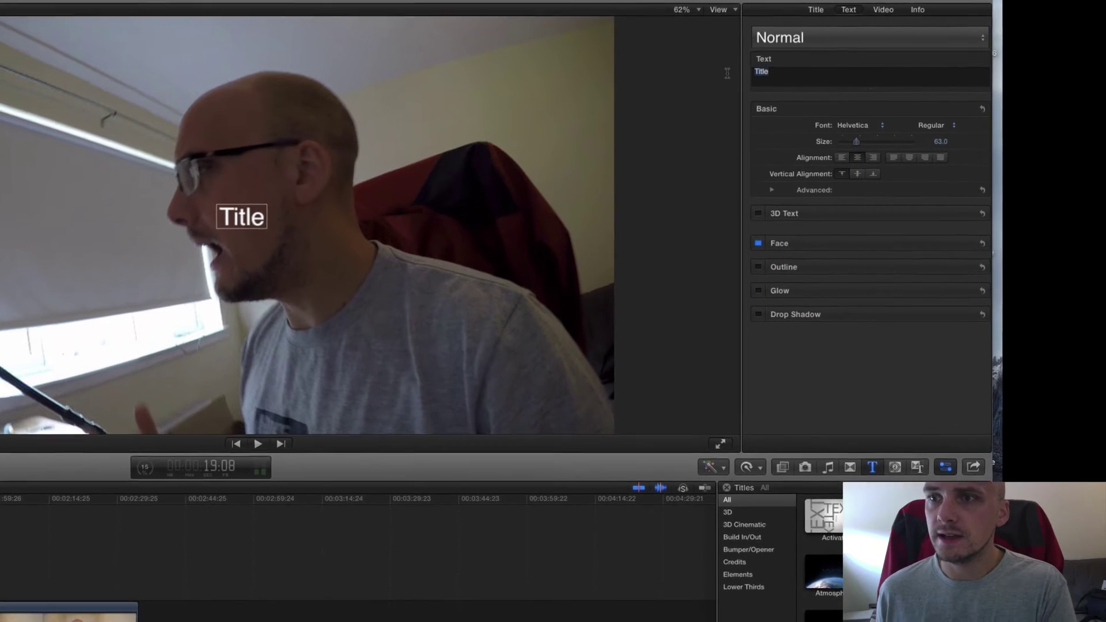
{"action": "type", "text": "GoP"}
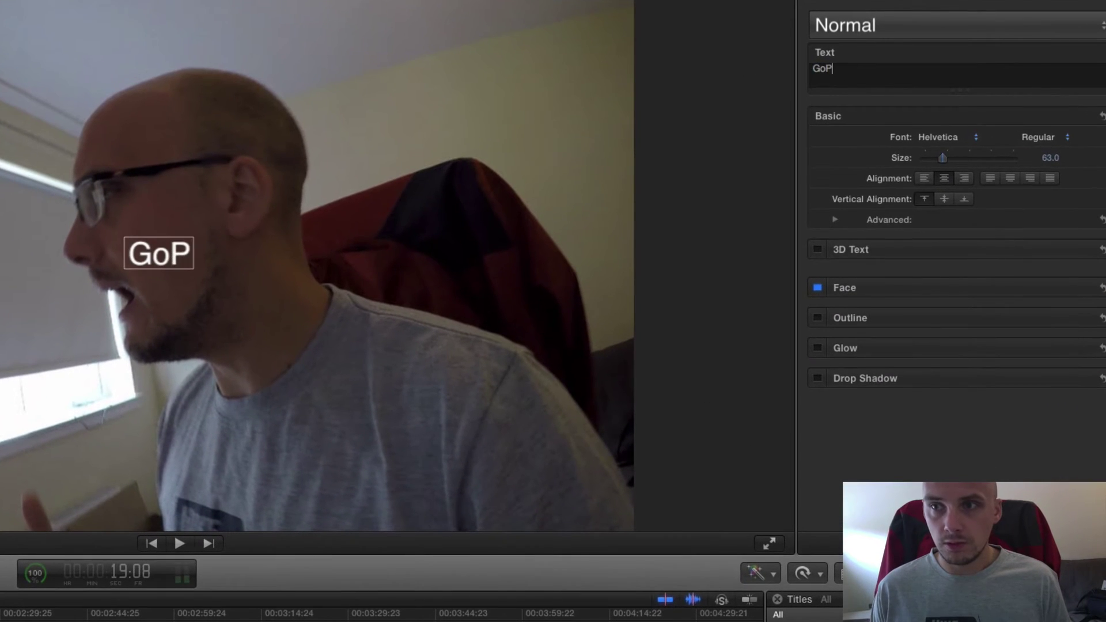
{"action": "type", "text": "ro Hero 5"}
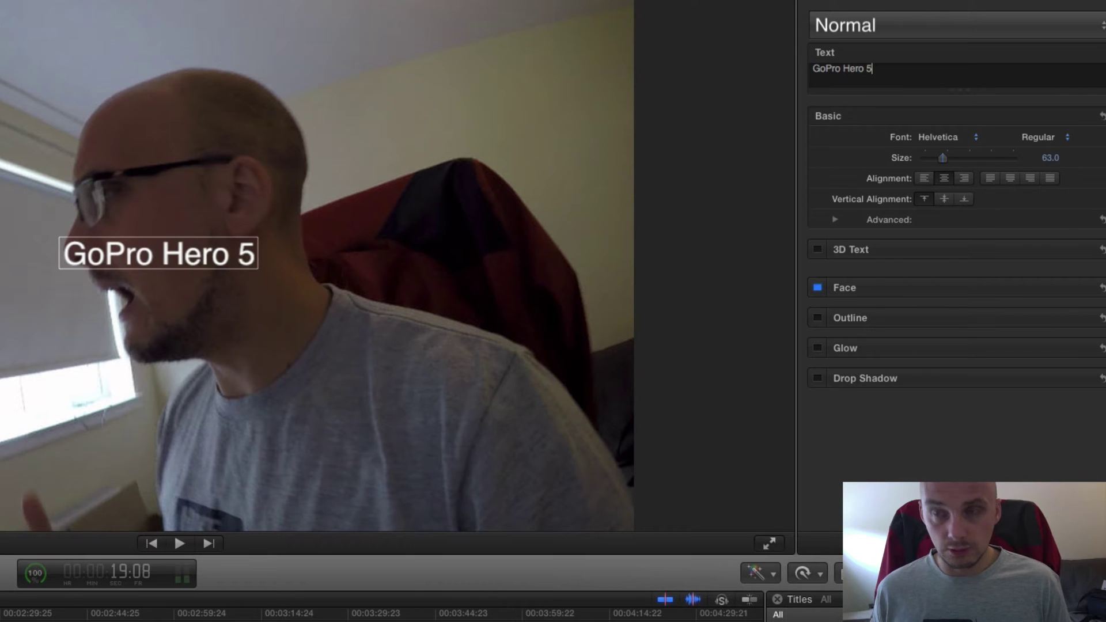
- Place the "GoPro Hero 5" title in the picture's upper-left corner and format it as Bold, size 77, with a drop shadow
{"action": "left_click", "coordinate": [171, 257]}
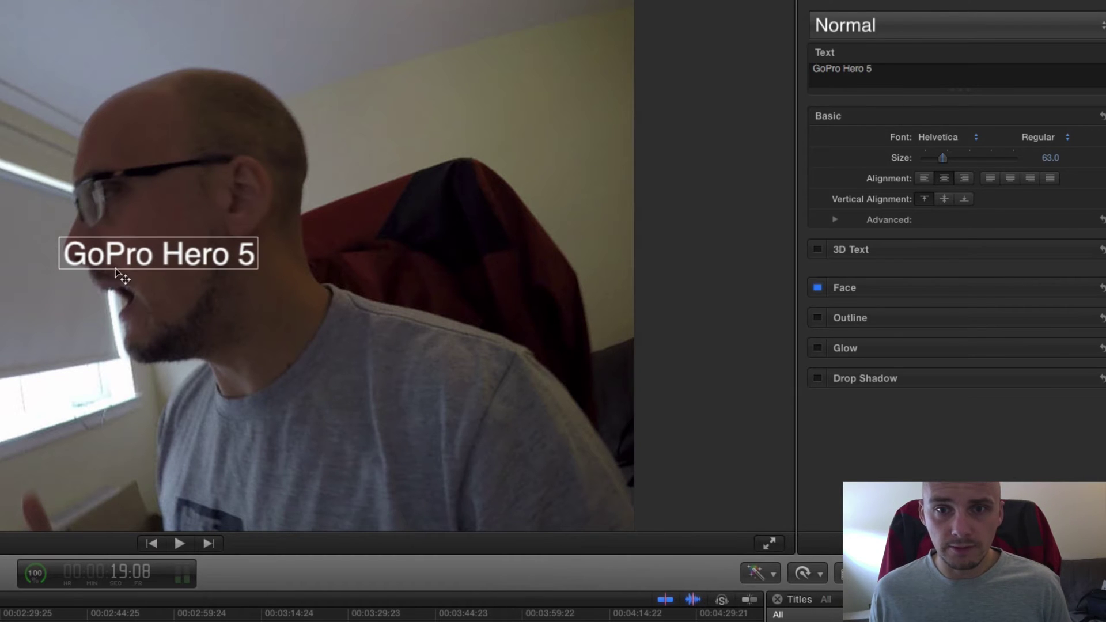
{"action": "left_click_drag", "start_coordinate": [142, 263], "coordinate": [57, 30]}
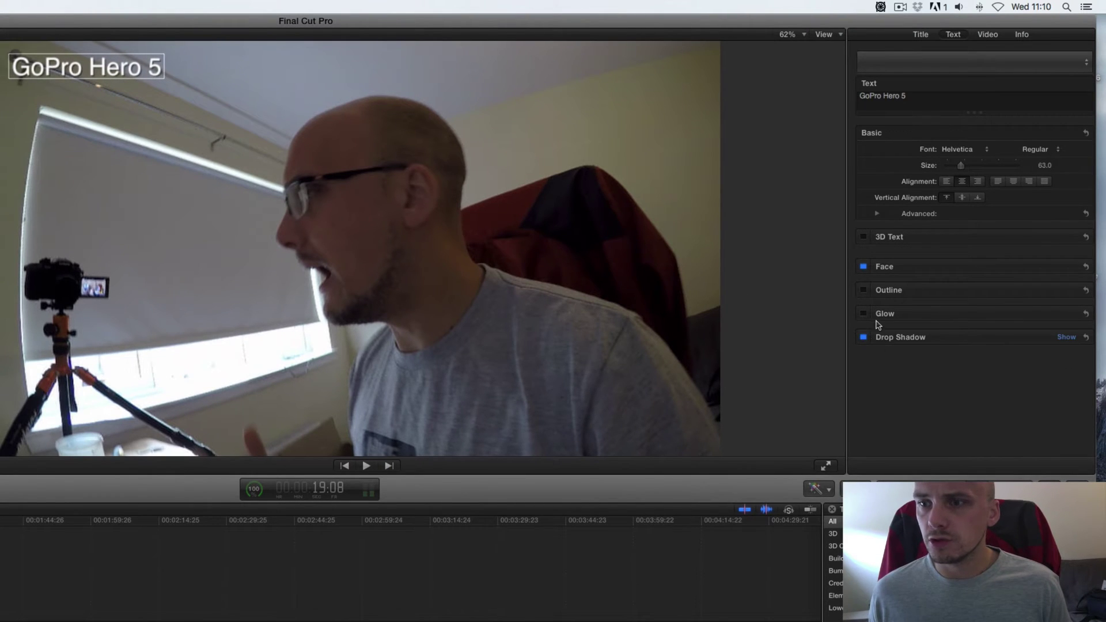
{"action": "left_click_drag", "start_coordinate": [957, 168], "coordinate": [964, 168]}
{"action": "left_click", "coordinate": [1035, 149]}
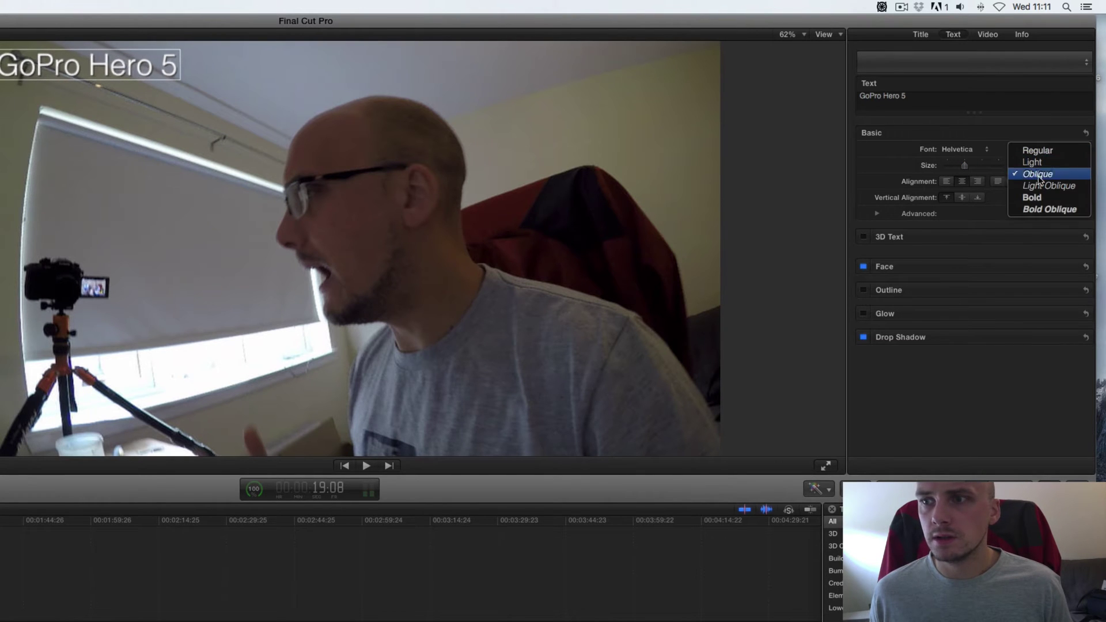
{"action": "left_click", "coordinate": [1030, 198]}
- Stretch the "GoPro Hero 5" title to the full length of the first clip and paste a copy above the second clip
{"action": "key", "text": "space"}
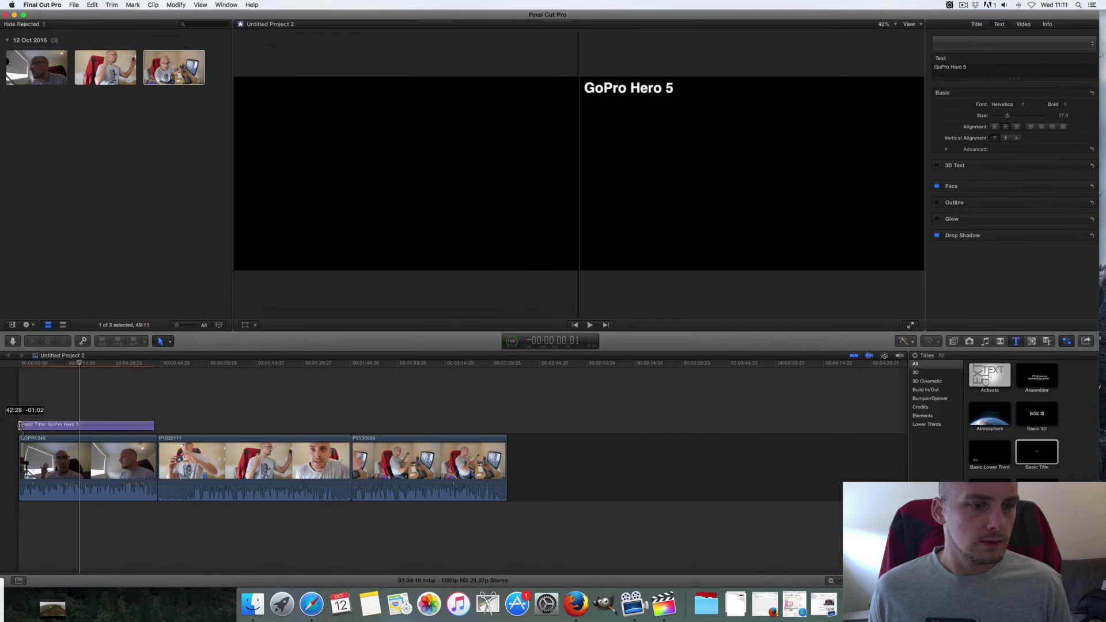
{"action": "left_click_drag", "start_coordinate": [152, 423], "coordinate": [158, 424]}
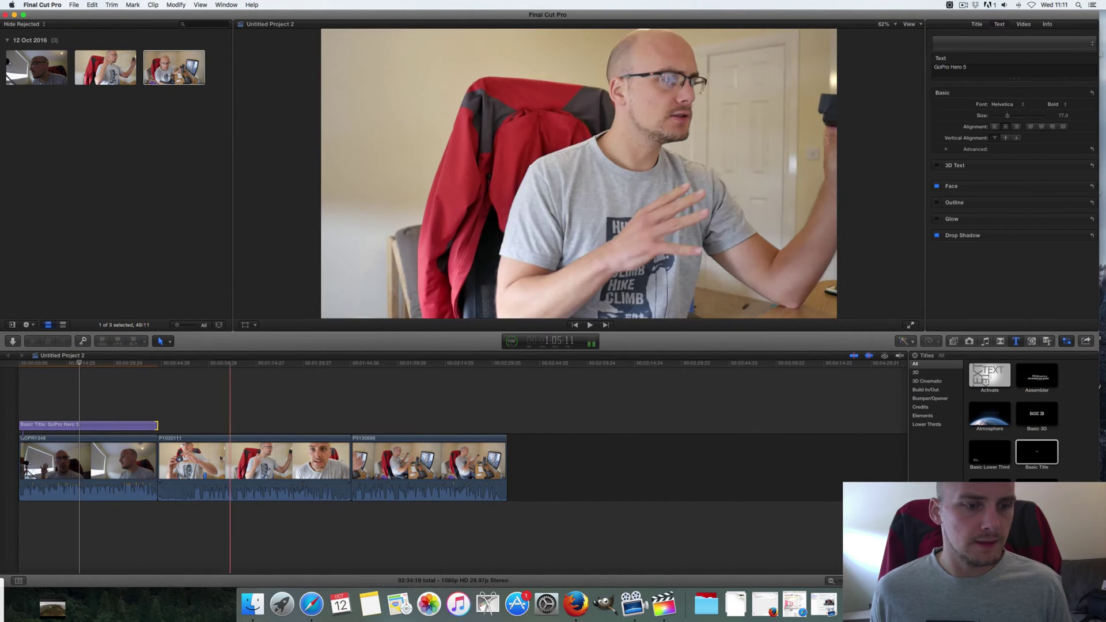
{"action": "left_click", "coordinate": [88, 425]}
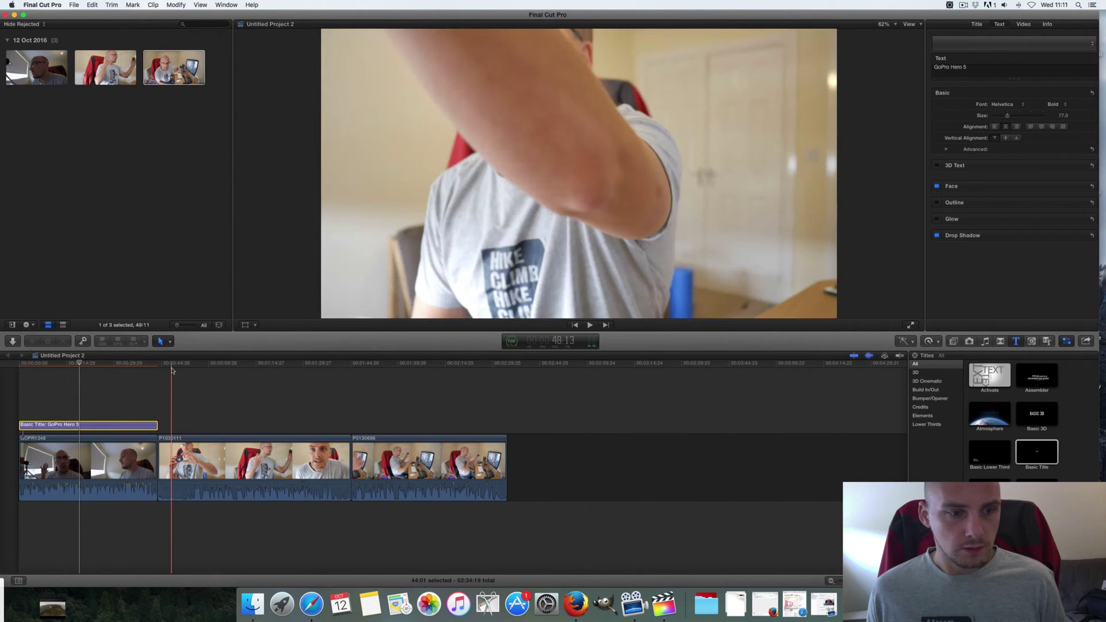
{"action": "key", "text": "super+v"}
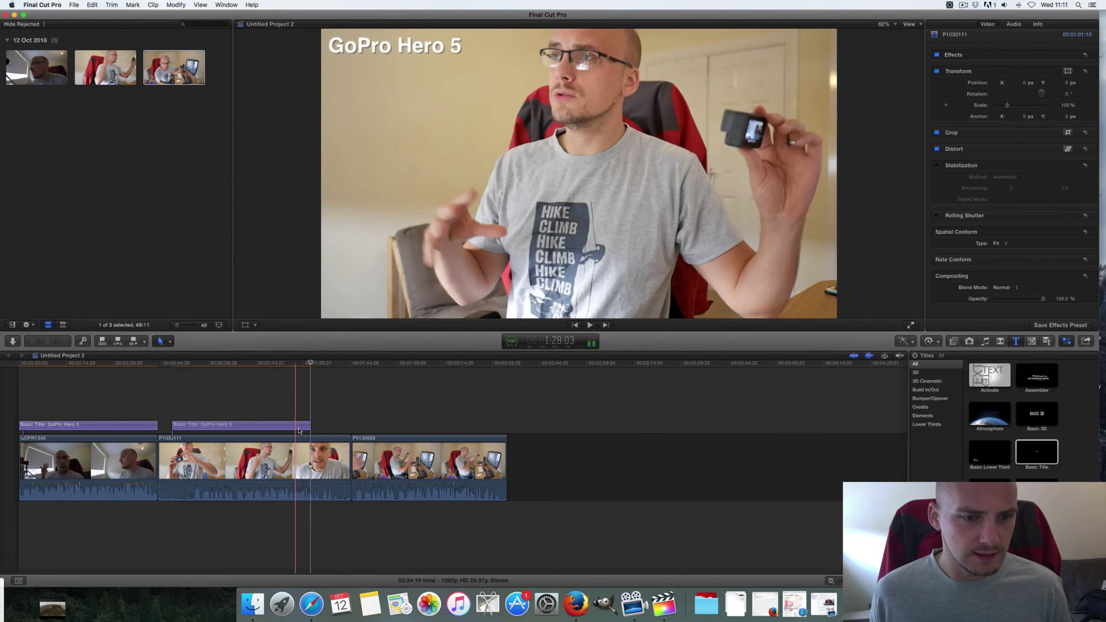
- Stretch the pasted title across nearly all of the second clip and move it to the picture's upper-right corner
{"action": "left_click_drag", "start_coordinate": [308, 425], "coordinate": [345, 425]}
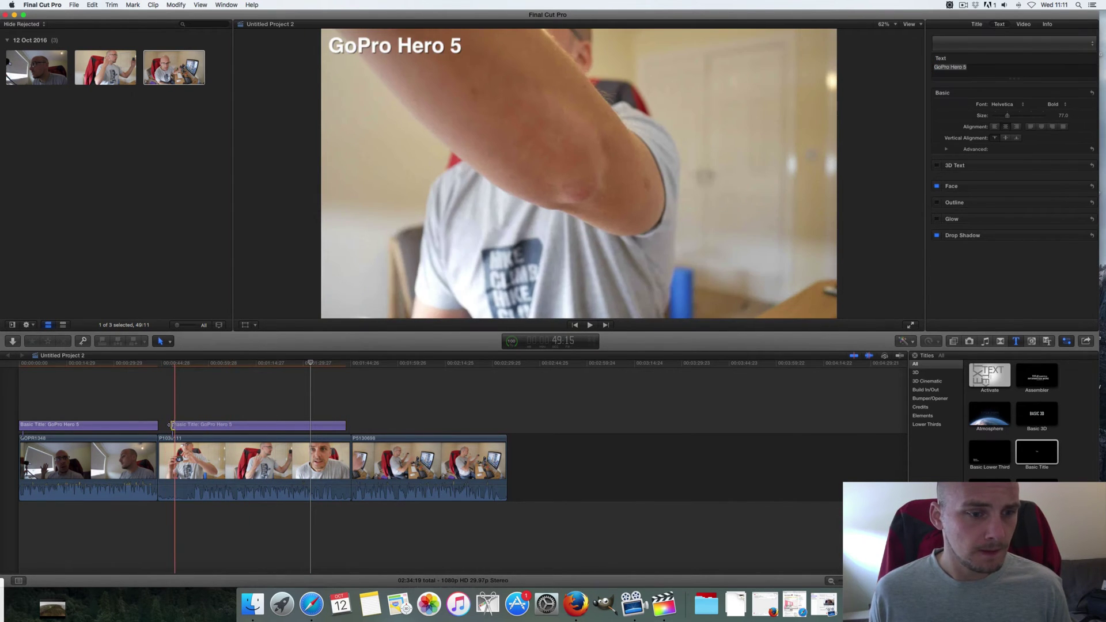
{"action": "left_click_drag", "start_coordinate": [172, 425], "coordinate": [164, 424]}
{"action": "left_click", "coordinate": [232, 364]}
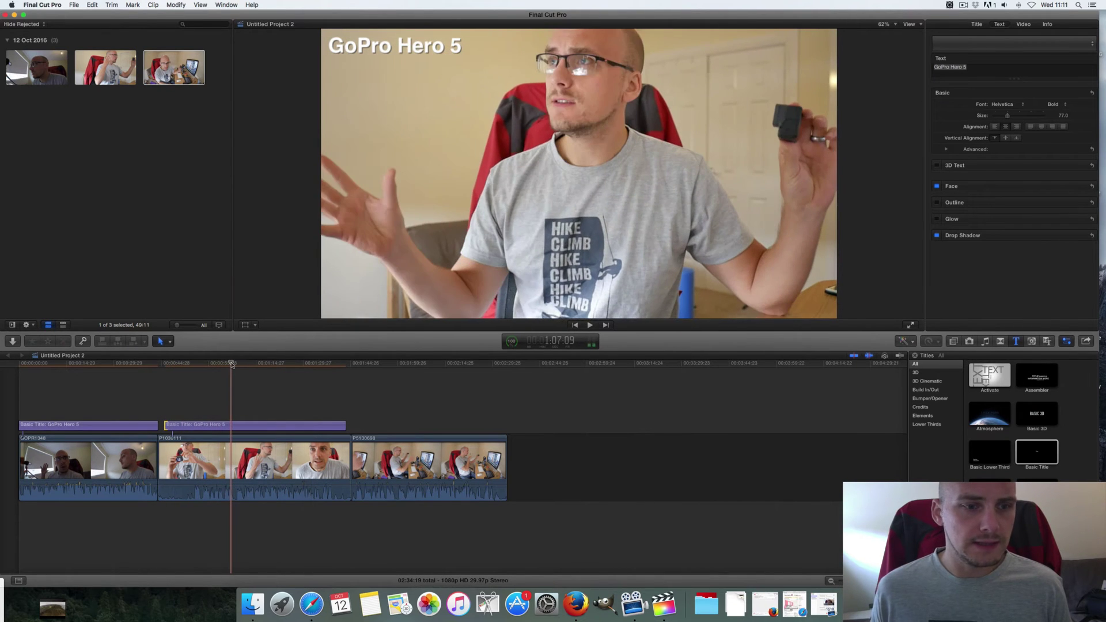
{"action": "left_click", "coordinate": [367, 46]}
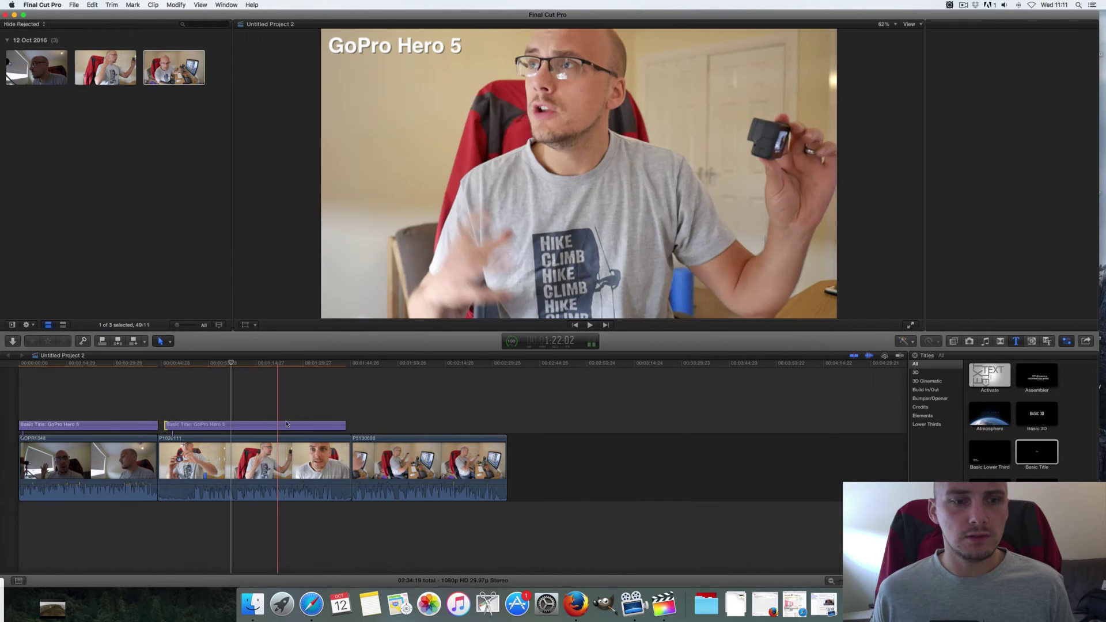
{"action": "left_click", "coordinate": [403, 61]}
{"action": "left_click", "coordinate": [497, 55]}
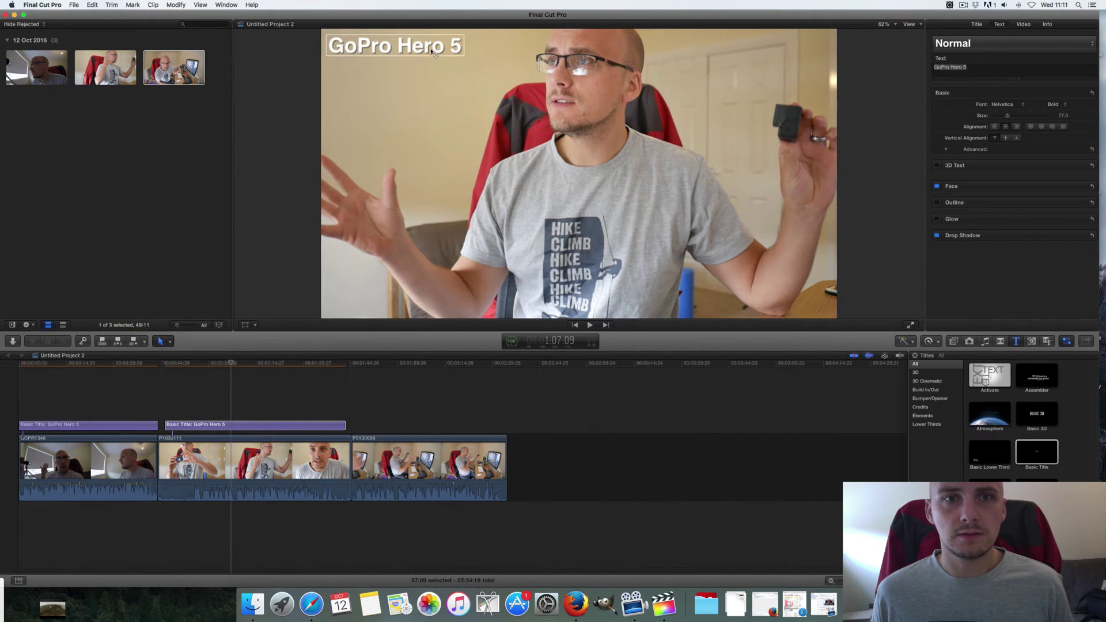
{"action": "left_click_drag", "start_coordinate": [431, 51], "coordinate": [775, 52]}
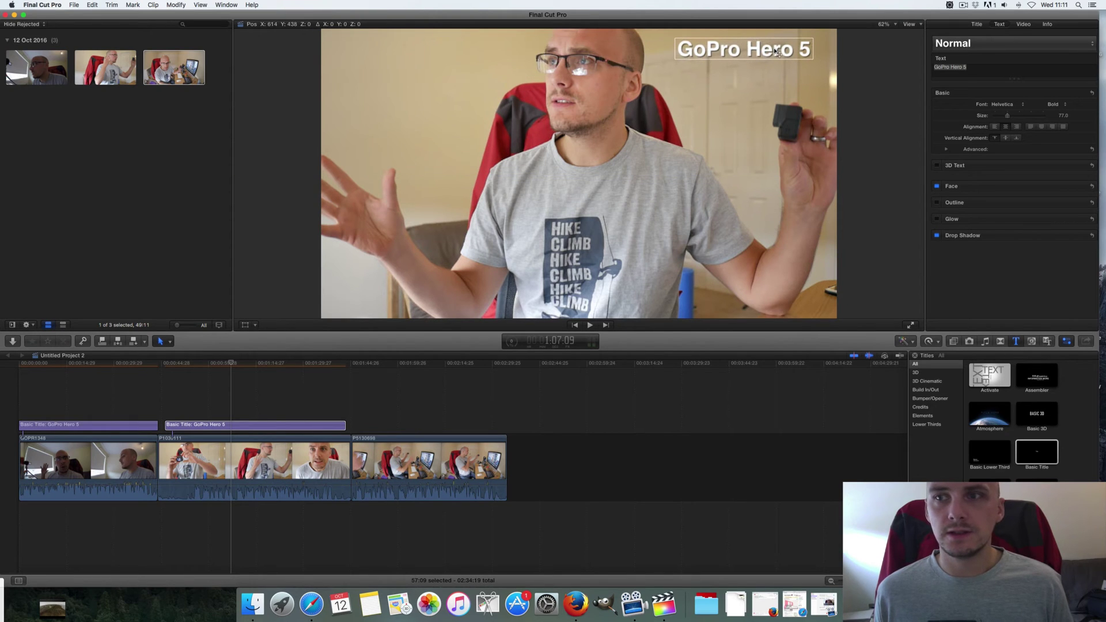
- Change the second clip's title text to "Panasonic g7"
{"action": "left_click", "coordinate": [979, 71]}
{"action": "type", "text": "Panasonic gh"}
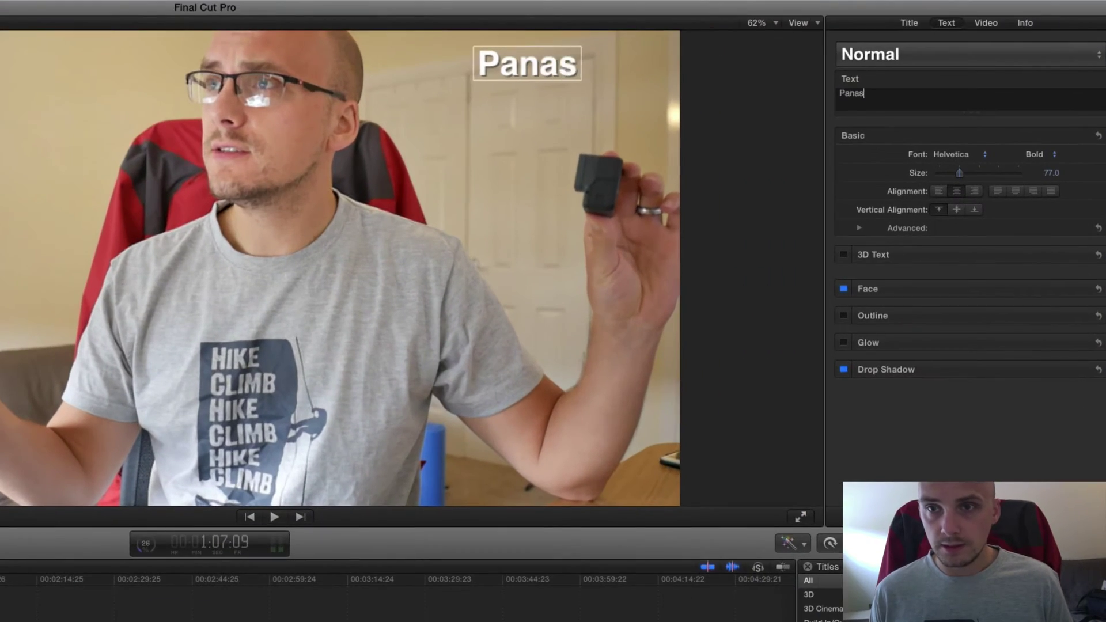
{"action": "key", "text": "BackSpace"}
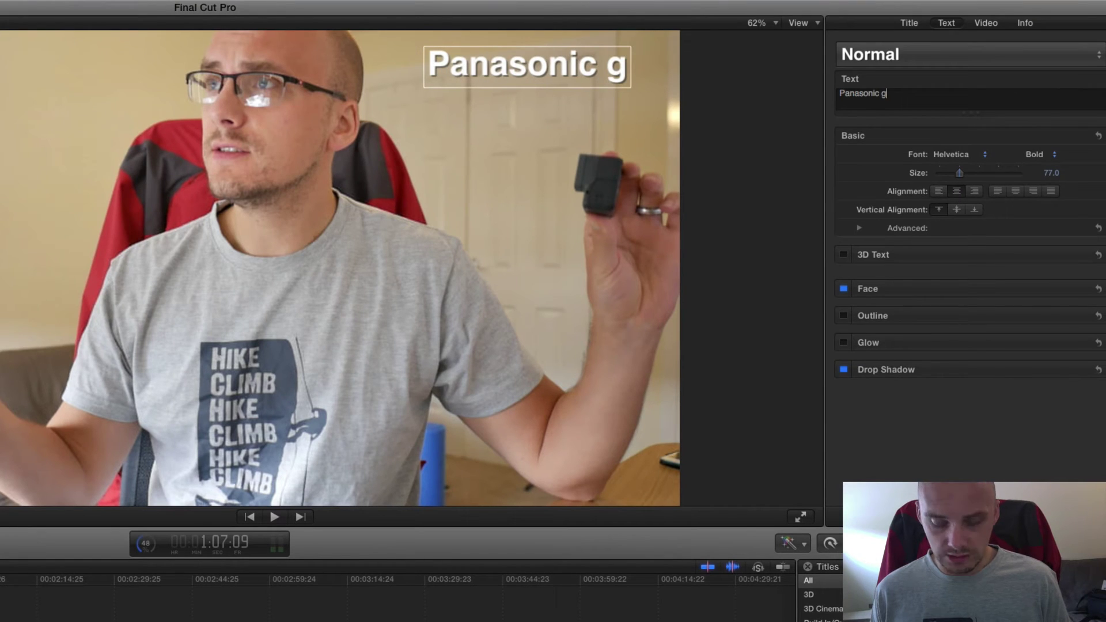
{"action": "type", "text": "7"}
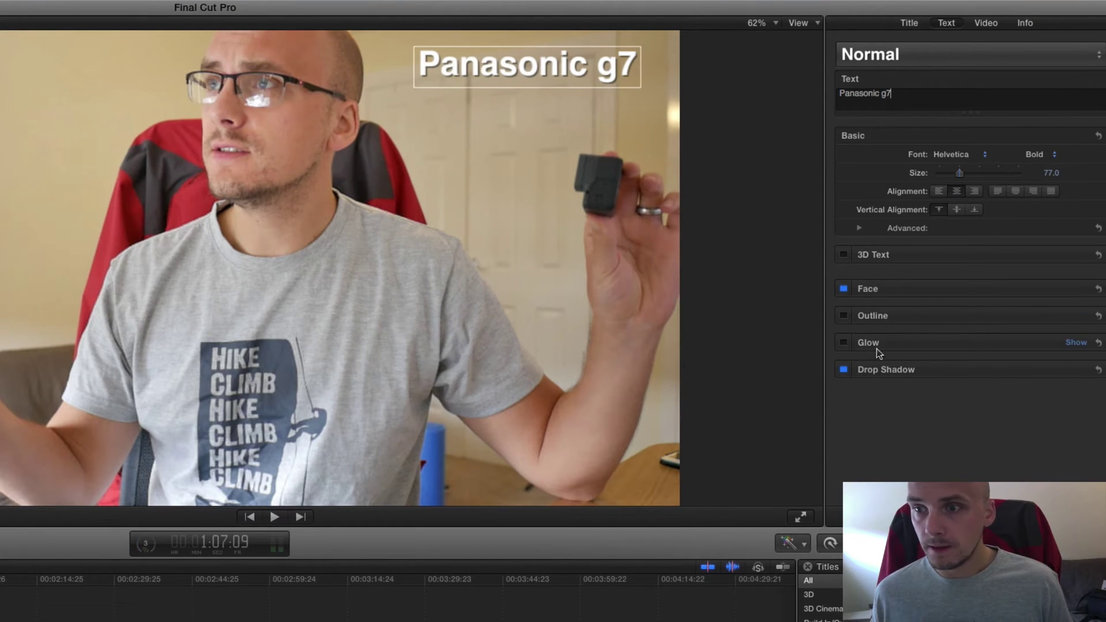
- Set the face colour of the "Panasonic g7" title to dark blue
{"action": "left_click", "coordinate": [1078, 288]}
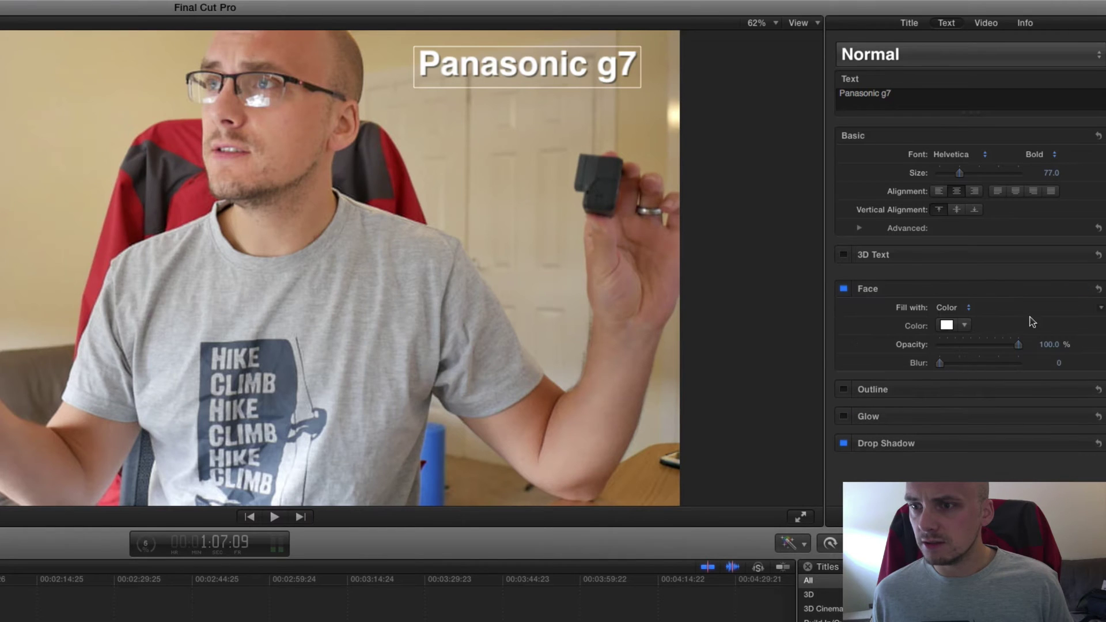
{"action": "left_click", "coordinate": [964, 326]}
{"action": "left_click_drag", "start_coordinate": [1045, 392], "coordinate": [1032, 413]}
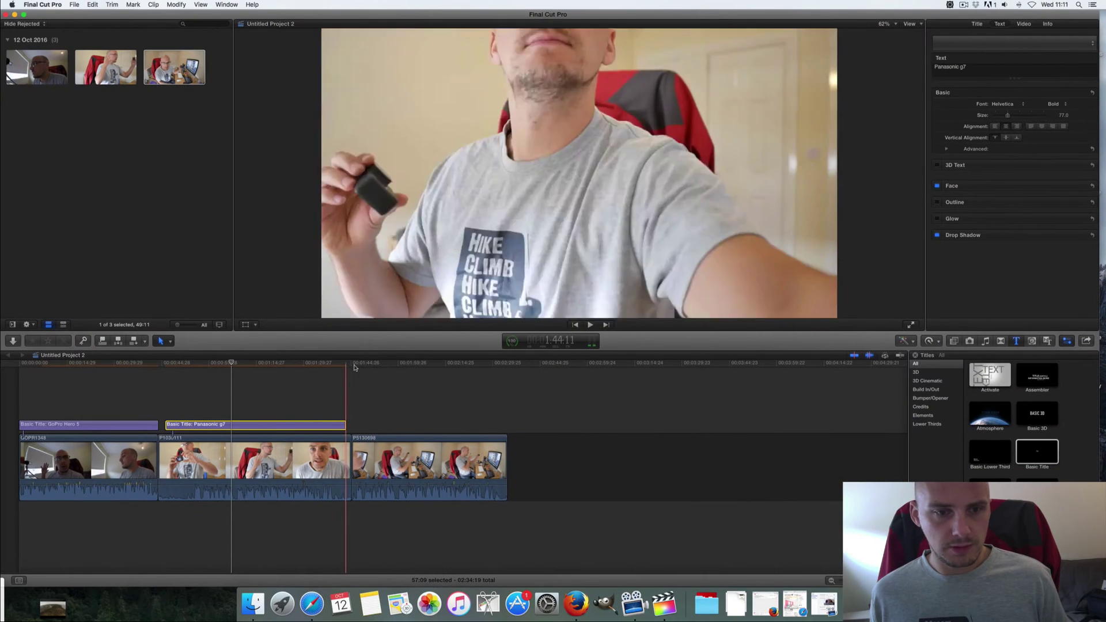
- Paste a copy of the "Panasonic g7" title above the third clip and shorten it to that clip's end
{"action": "left_click", "coordinate": [353, 386]}
{"action": "key", "text": "super+v"}
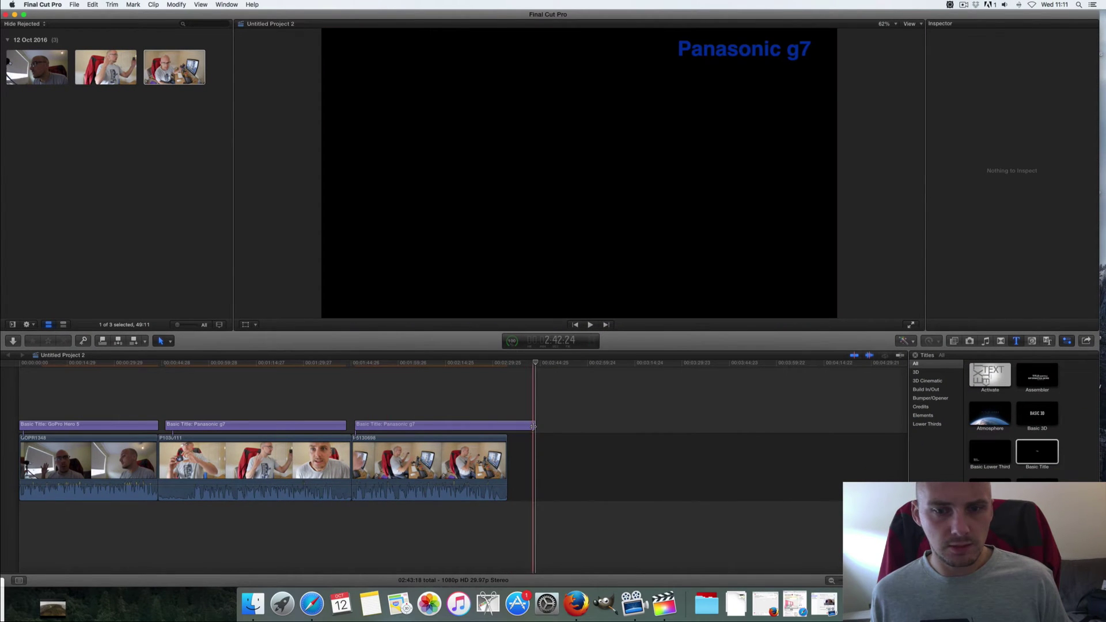
{"action": "left_click_drag", "start_coordinate": [533, 427], "coordinate": [506, 426]}
- Enlarge the third clip's title to about size 123 and place it in the lower-right area of the picture
{"action": "left_click", "coordinate": [453, 430]}
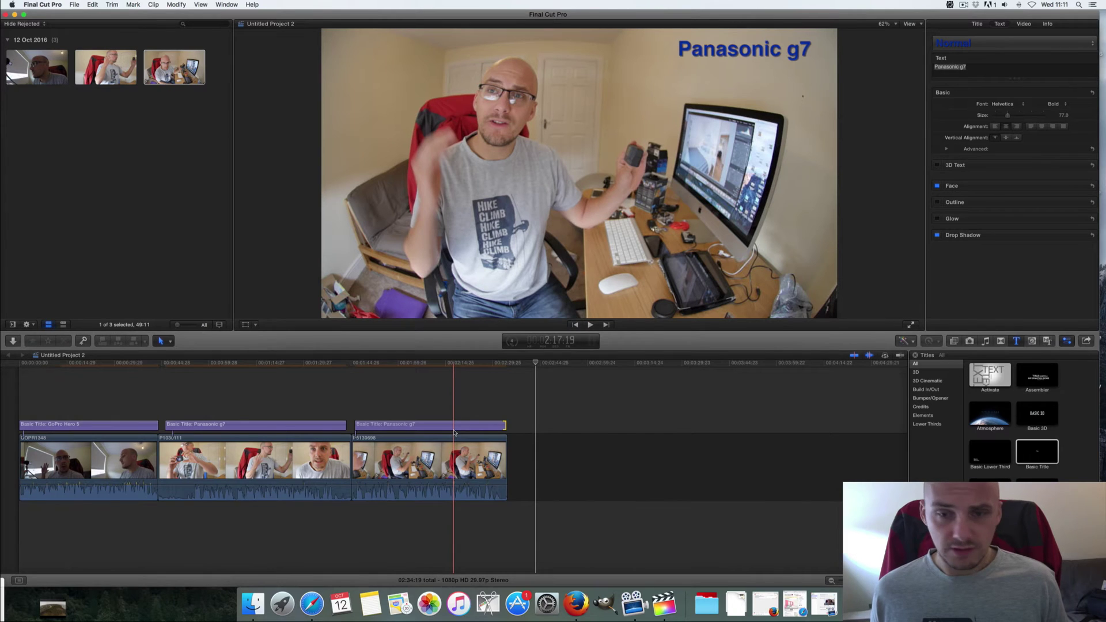
{"action": "key", "text": "shift+z"}
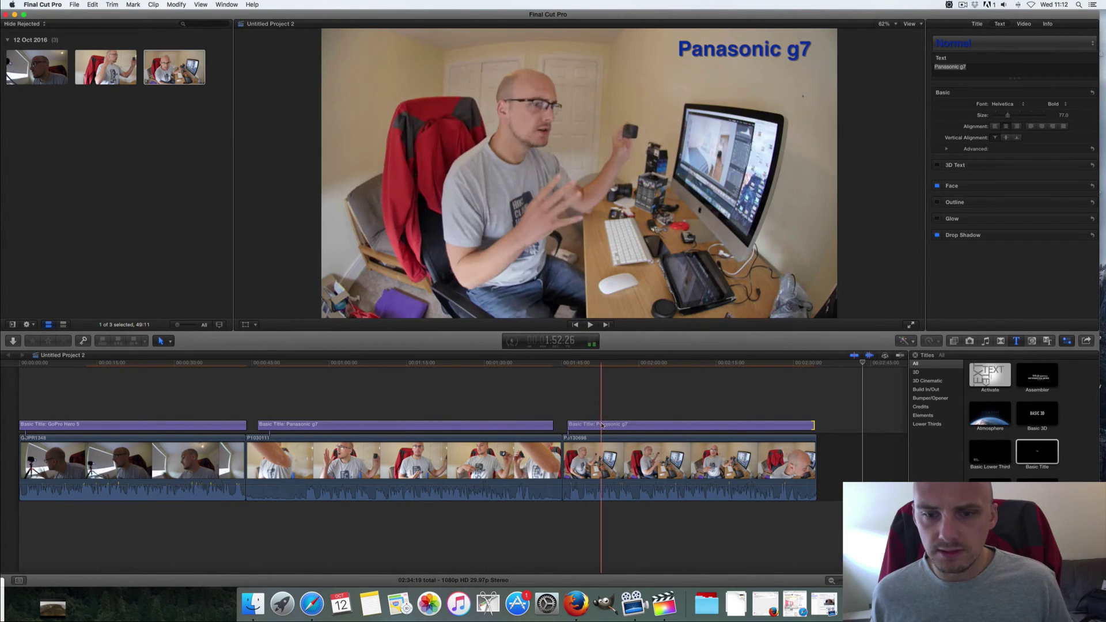
{"action": "left_click", "coordinate": [657, 425]}
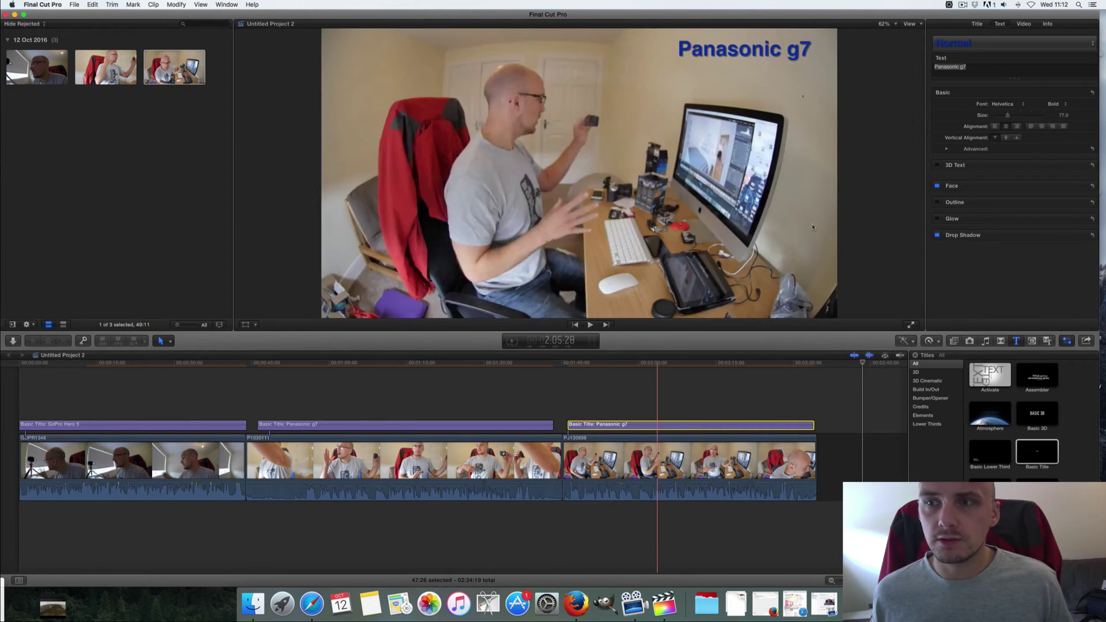
{"action": "left_click", "coordinate": [709, 363]}
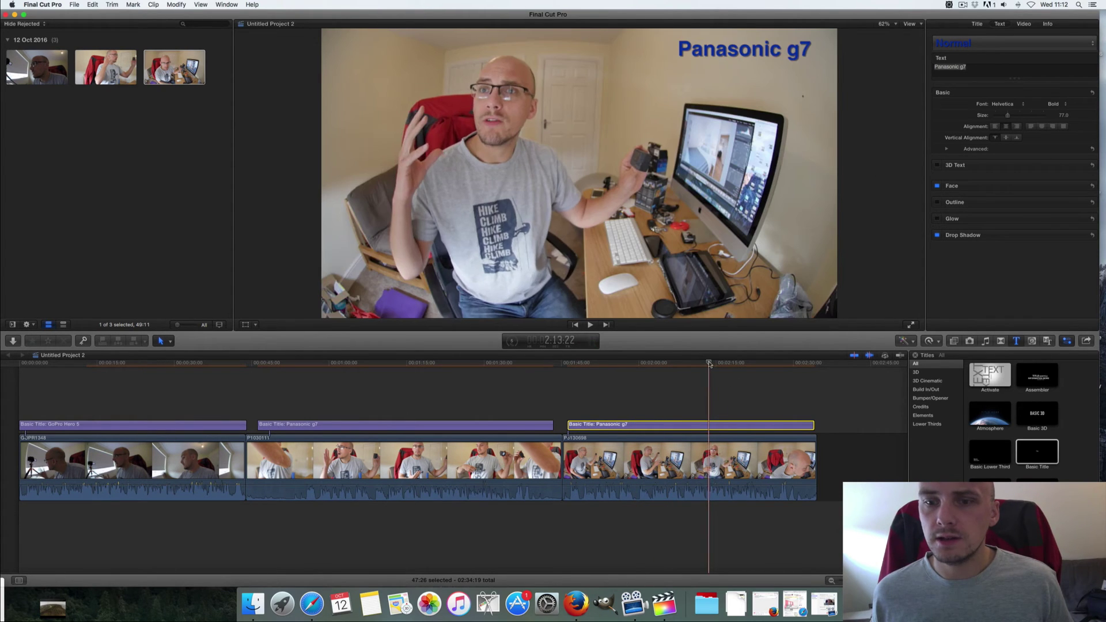
{"action": "left_click", "coordinate": [737, 53]}
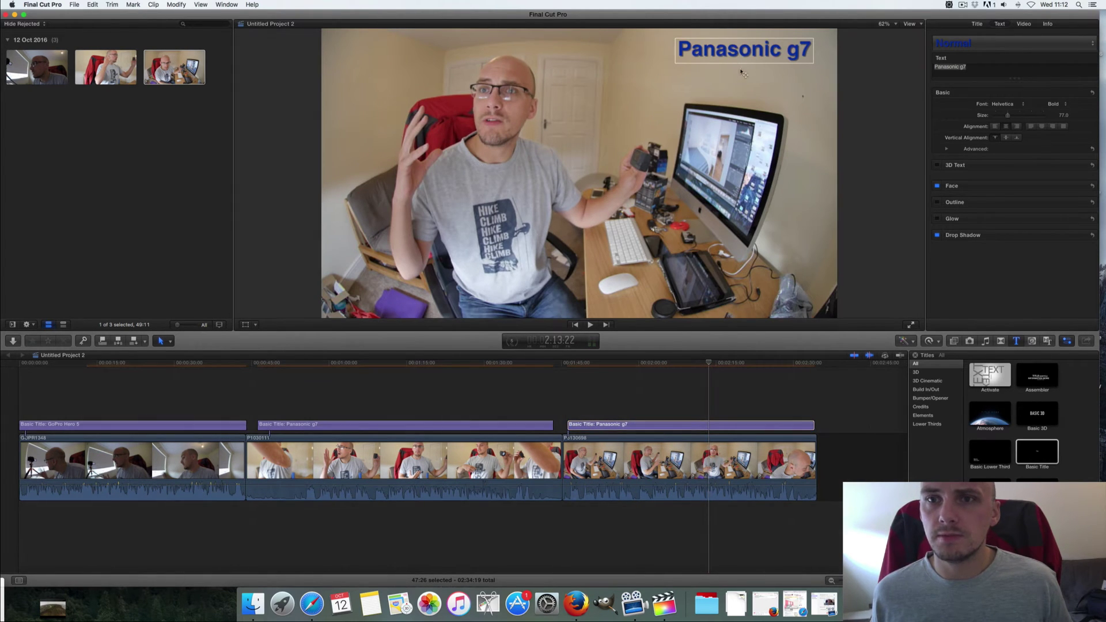
{"action": "left_click_drag", "start_coordinate": [737, 55], "coordinate": [740, 250]}
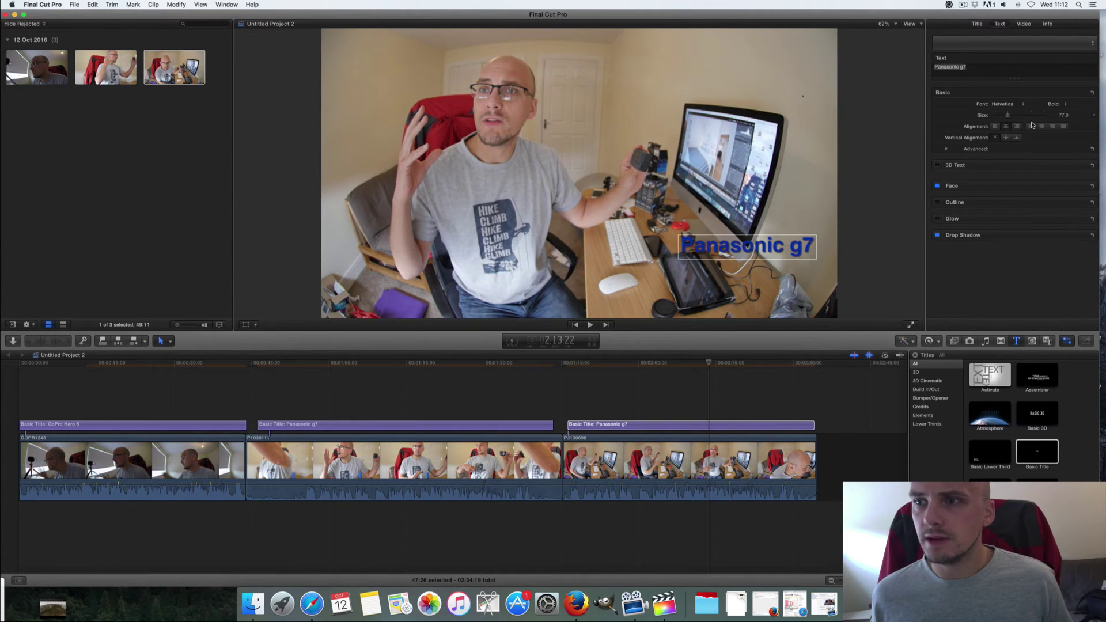
{"action": "left_click_drag", "start_coordinate": [1007, 117], "coordinate": [1015, 117]}
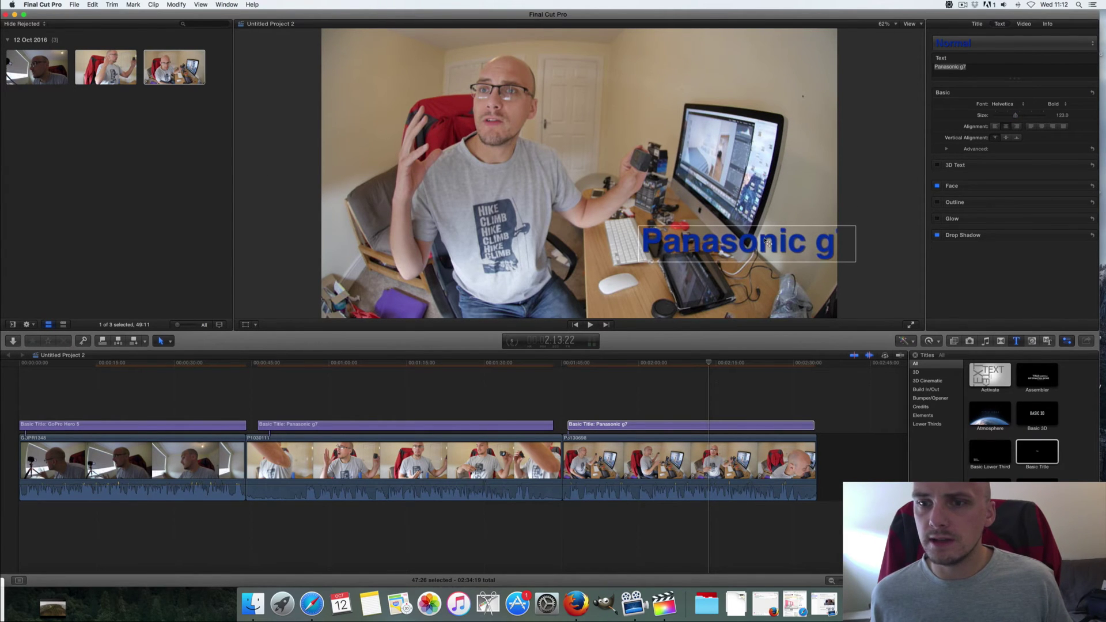
{"action": "left_click_drag", "start_coordinate": [767, 242], "coordinate": [732, 256]}
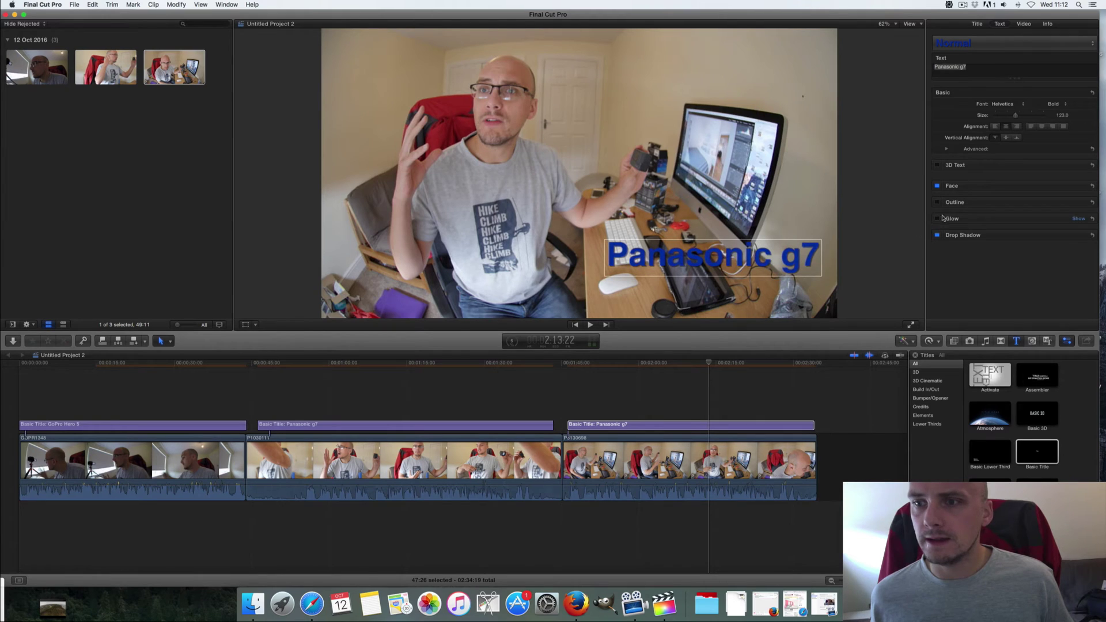
- Set the third title's drop shadow colour to red and enable its outline
{"action": "left_click", "coordinate": [1079, 235]}
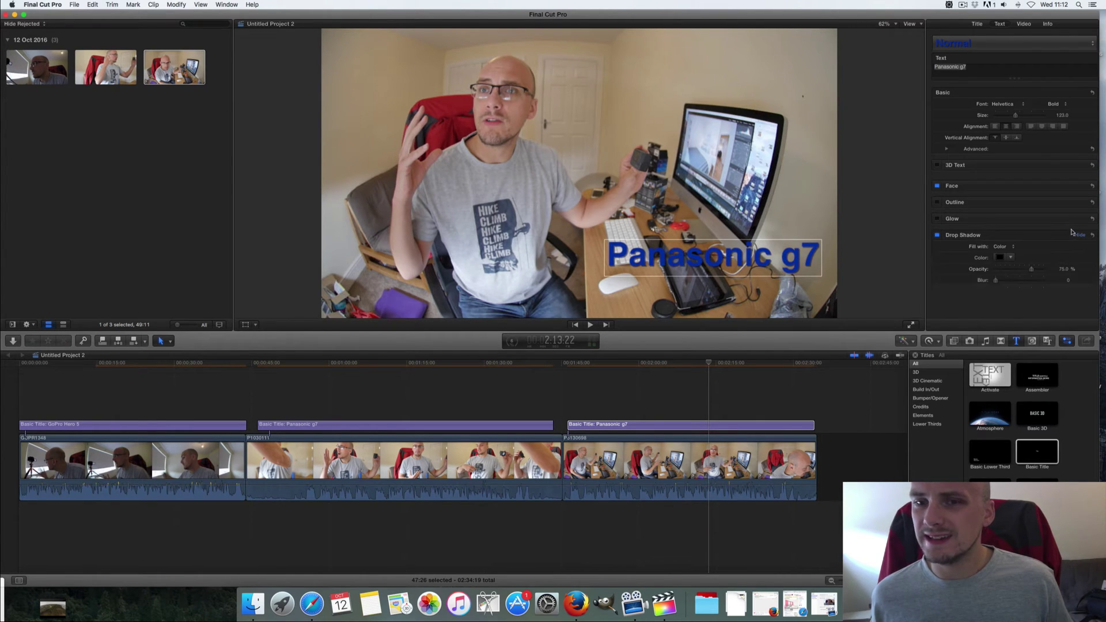
{"action": "left_click", "coordinate": [1012, 259]}
{"action": "left_click_drag", "start_coordinate": [1046, 271], "coordinate": [1048, 336]}
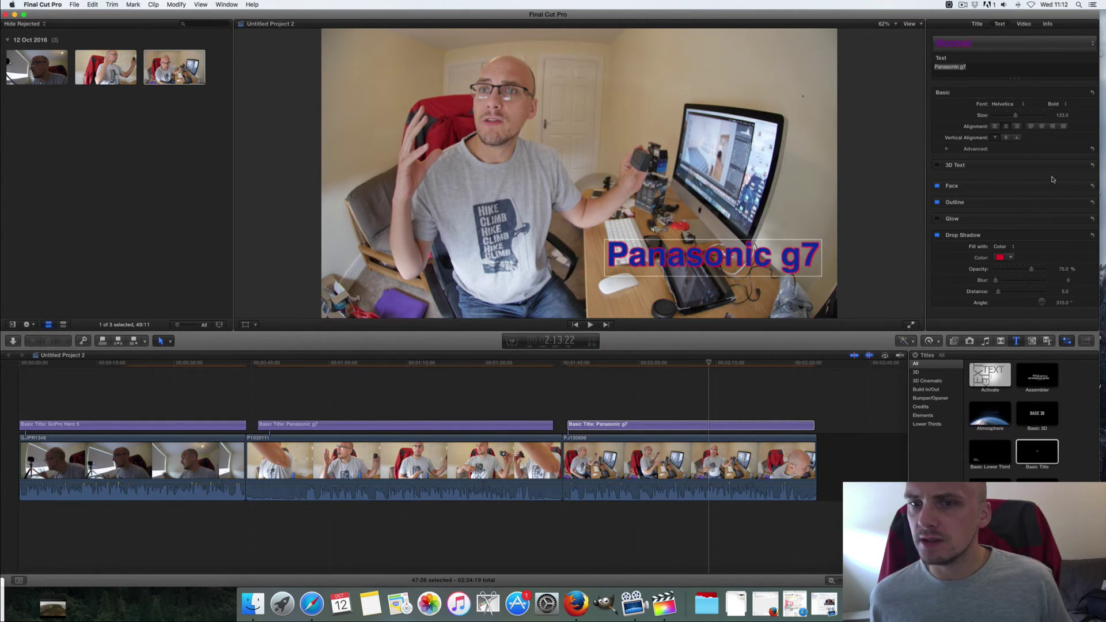
- Change the third clip's title text to "Panasonic gh4"
{"action": "left_click", "coordinate": [971, 66]}
{"action": "key", "text": "BackSpace"}
{"action": "type", "text": "h4"}
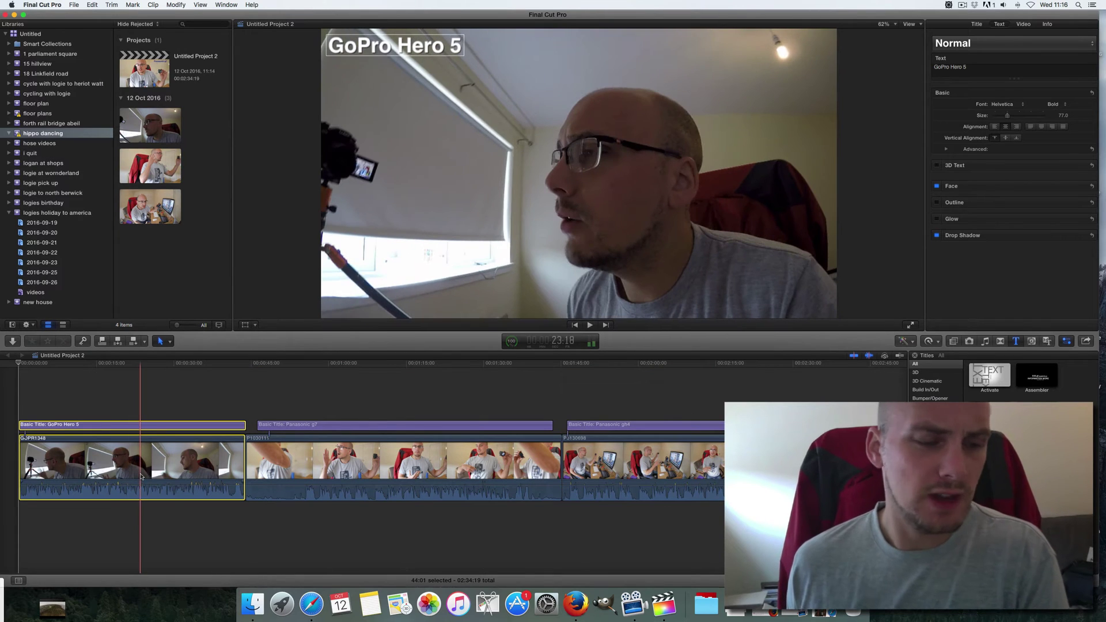
- Combine the first clip and its "GoPro Hero 5" title into a compound clip in the hippo dancing event
{"action": "right_click", "coordinate": [142, 476]}
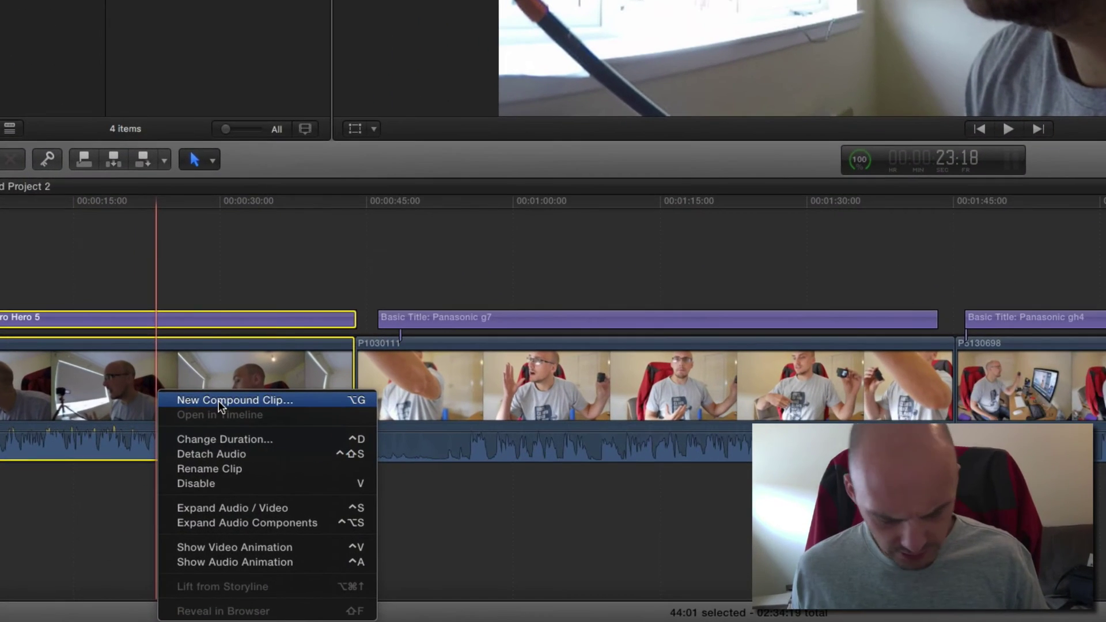
{"action": "left_click", "coordinate": [218, 400]}
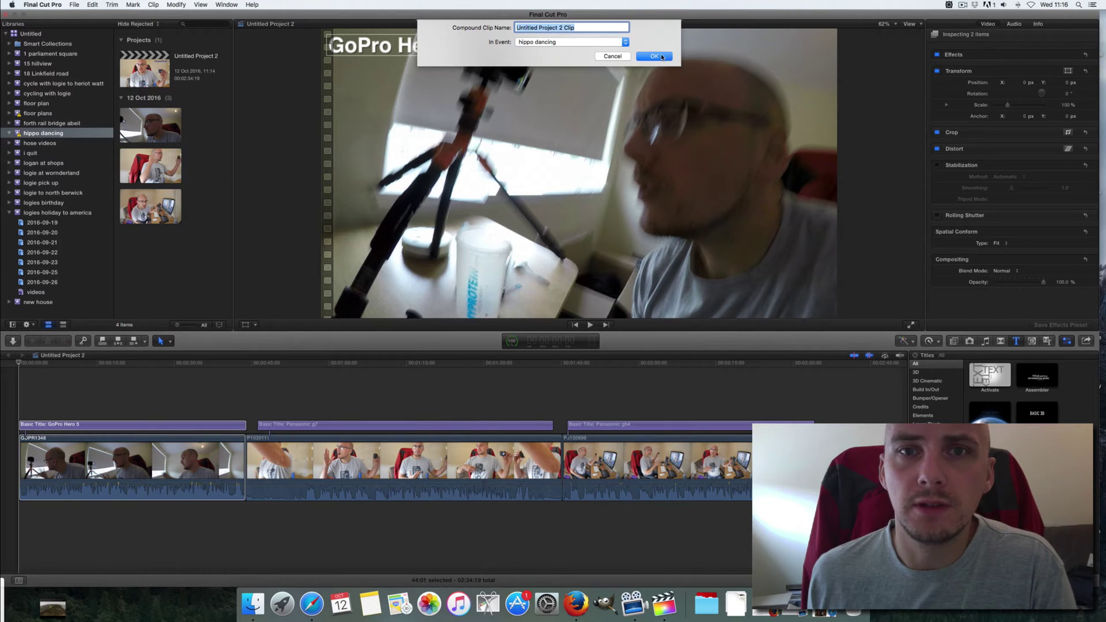
{"action": "left_click", "coordinate": [654, 56]}
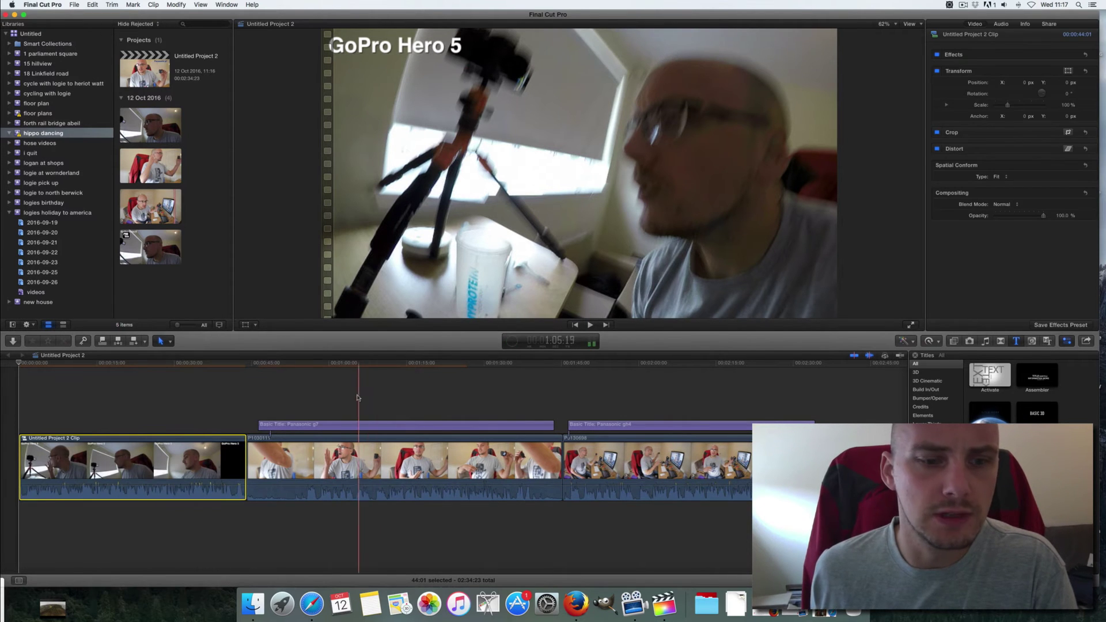
- Combine the second clip and its "Panasonic g7" title into a compound clip, keeping the suggested name
{"action": "left_click_drag", "start_coordinate": [357, 398], "coordinate": [371, 467]}
{"action": "right_click", "coordinate": [372, 468]}
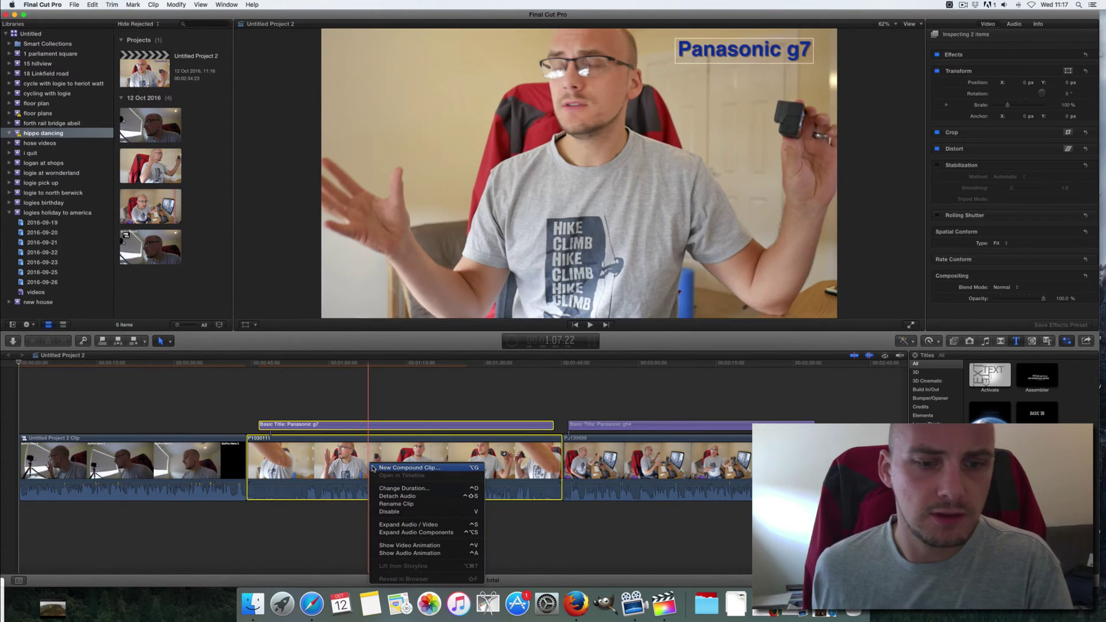
{"action": "left_click", "coordinate": [425, 467]}
{"action": "left_click", "coordinate": [654, 57]}
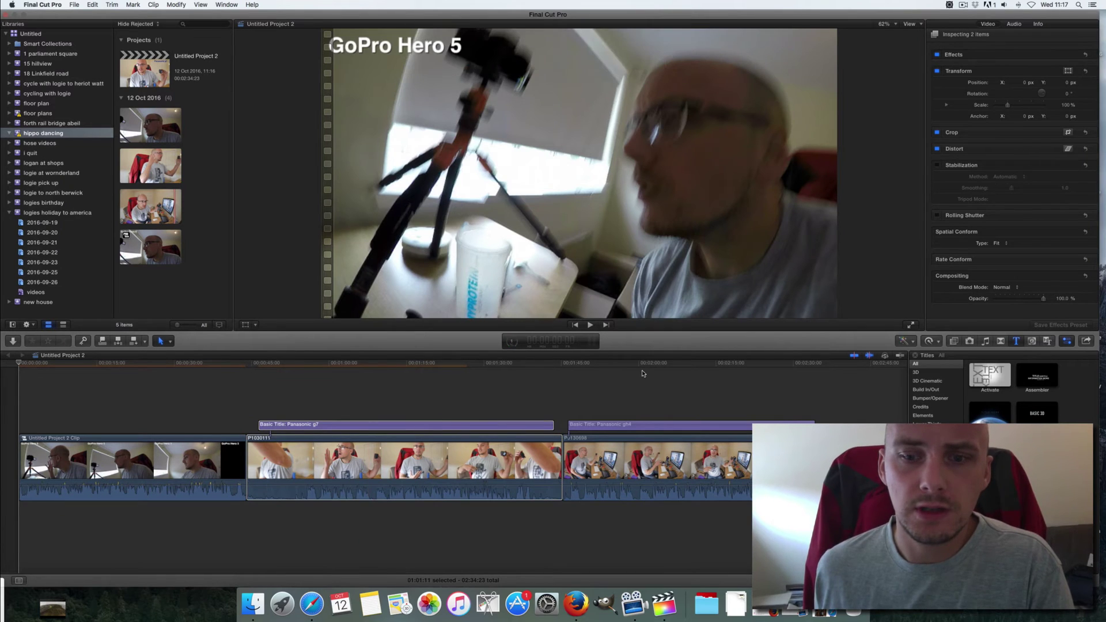
- Combine the third clip and its "Panasonic gh4" title into a compound clip in the hippo dancing event
{"action": "left_click_drag", "start_coordinate": [641, 394], "coordinate": [647, 458]}
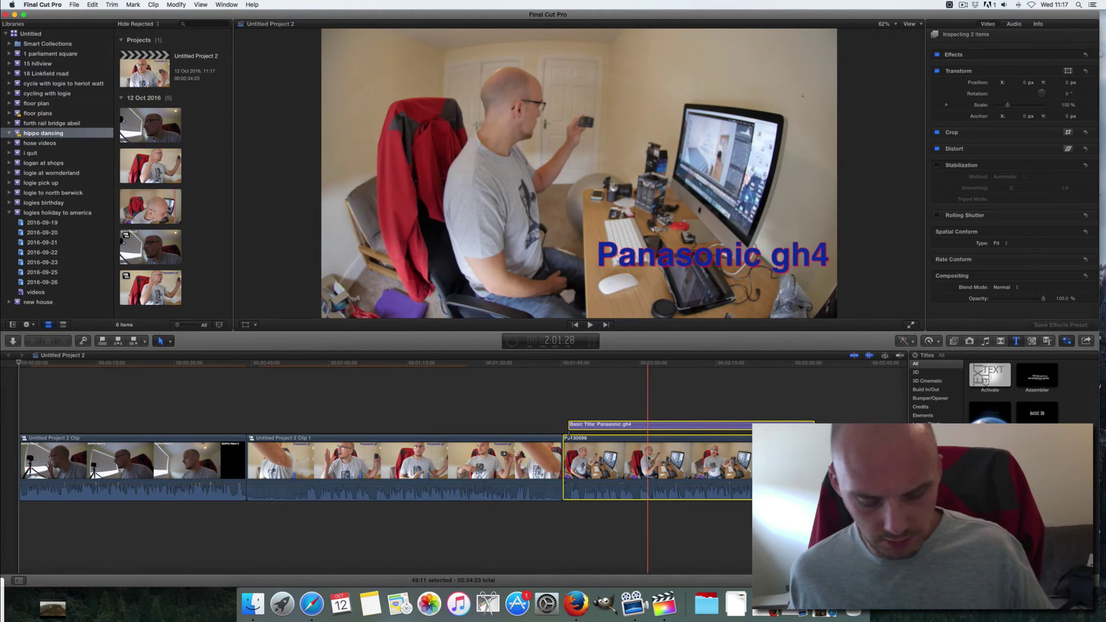
{"action": "key", "text": "alt+g"}
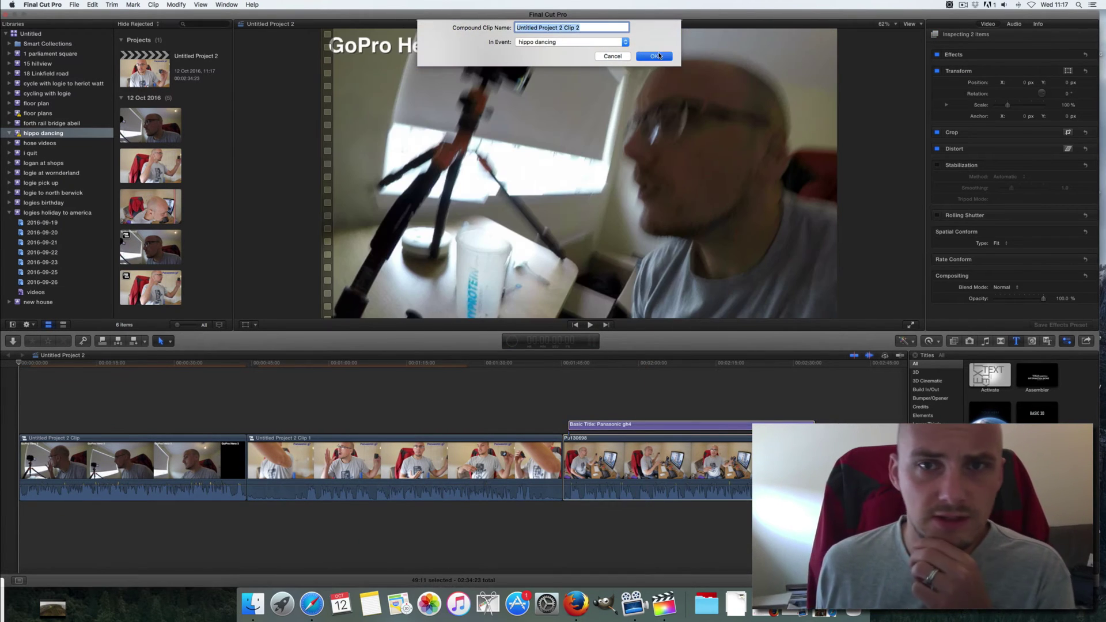
{"action": "left_click", "coordinate": [659, 56]}
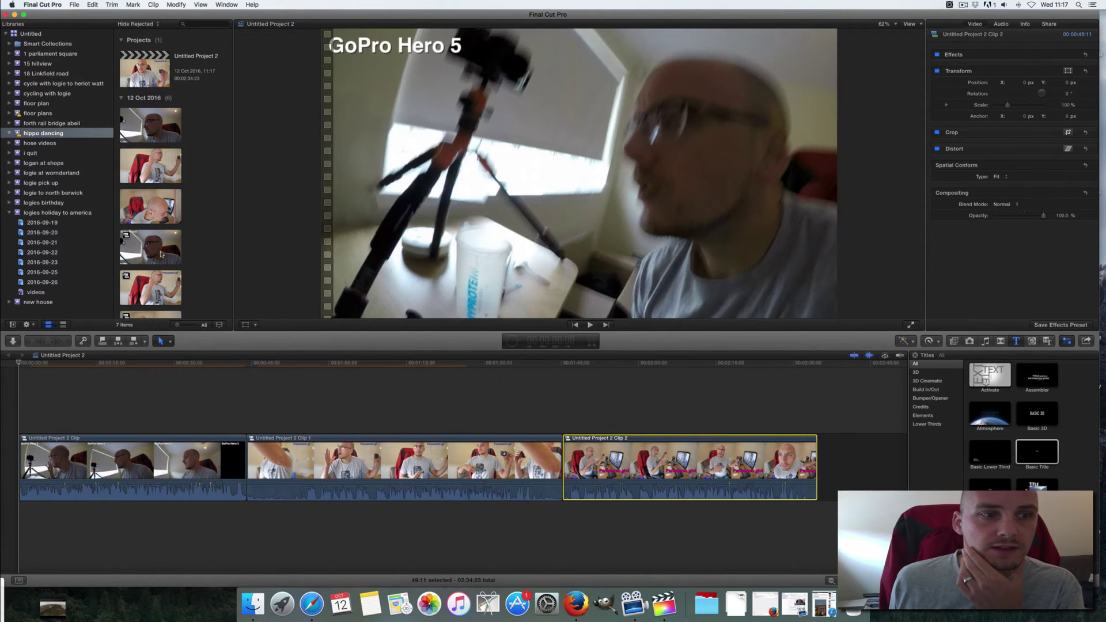
- Hide the library list and create a multicam clip from the three compound clips, using audio for synchronization
{"action": "scroll", "coordinate": [161, 254], "scroll_direction": "down", "scroll_amount": 2}
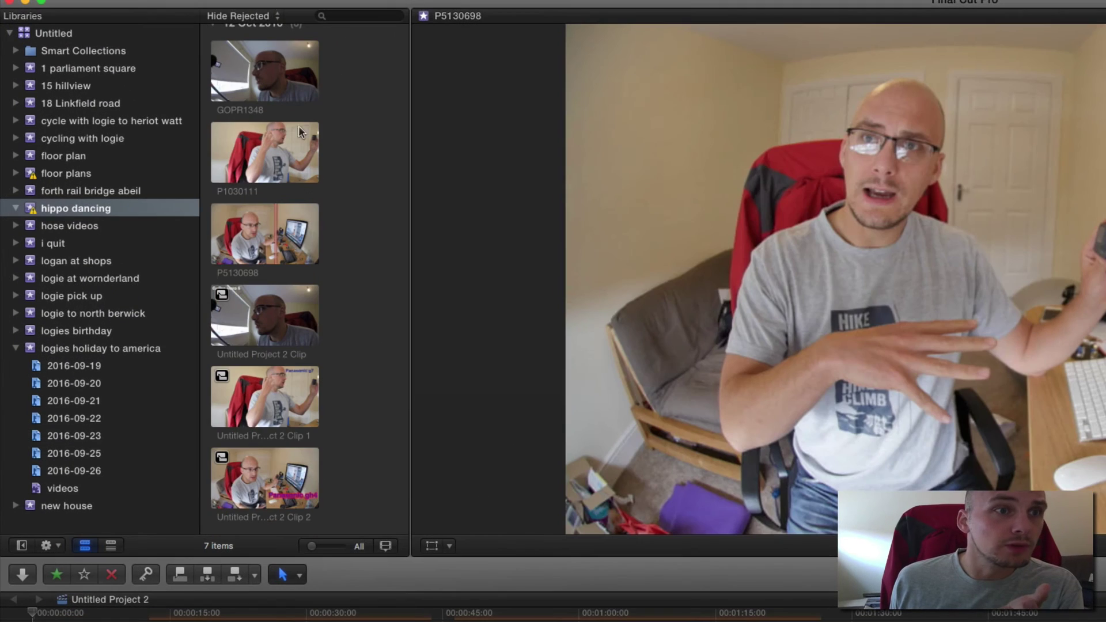
{"action": "left_click", "coordinate": [22, 545]}
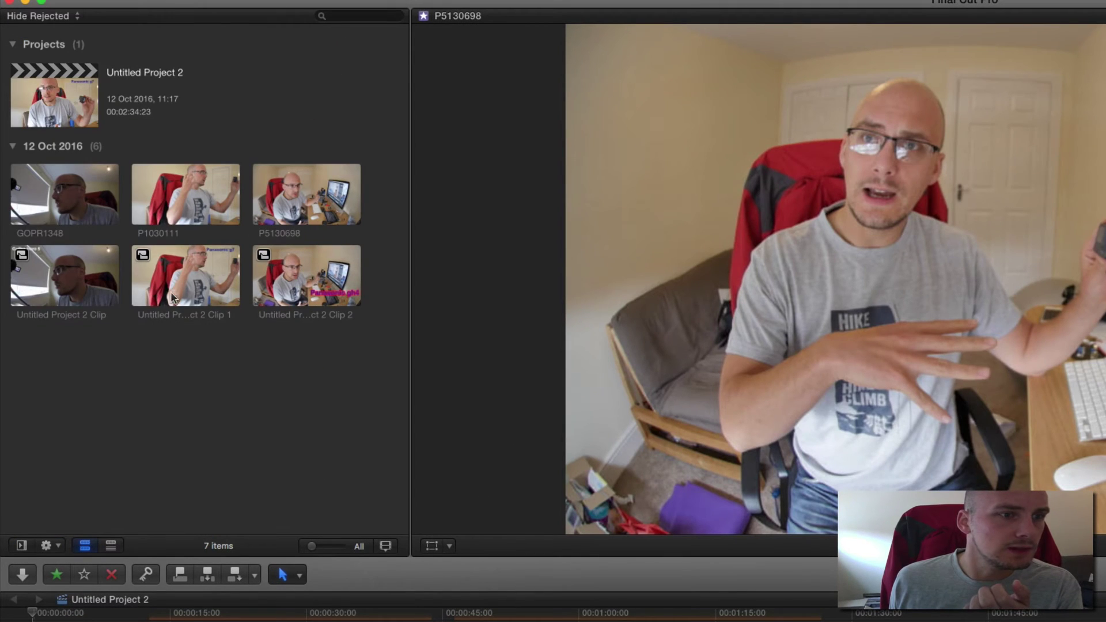
{"action": "left_click", "coordinate": [30, 283]}
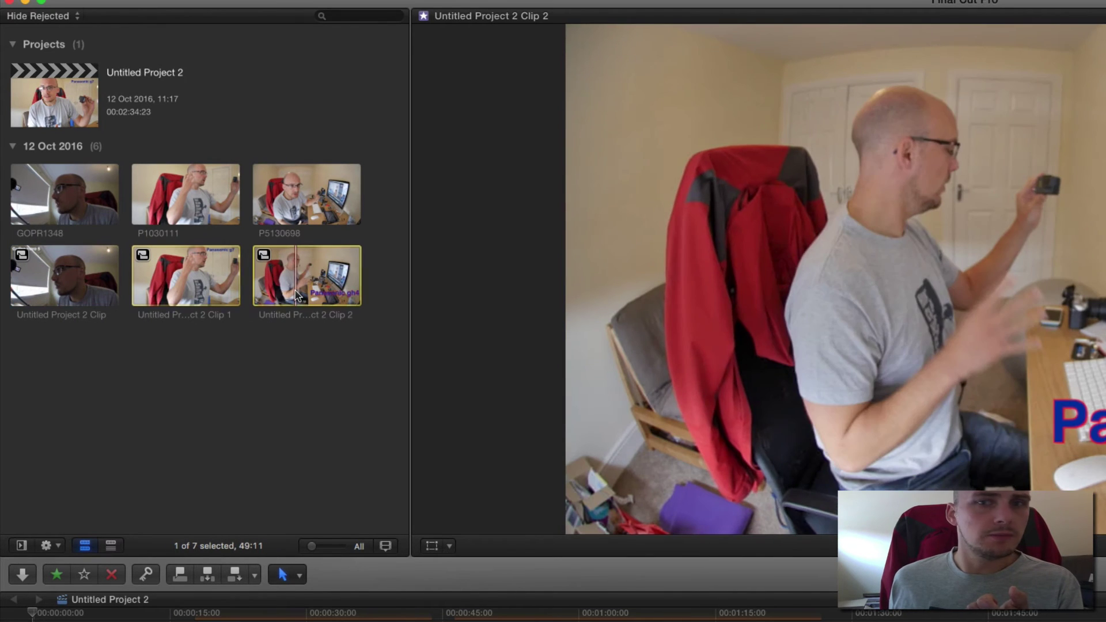
{"action": "left_click", "coordinate": [304, 295]}
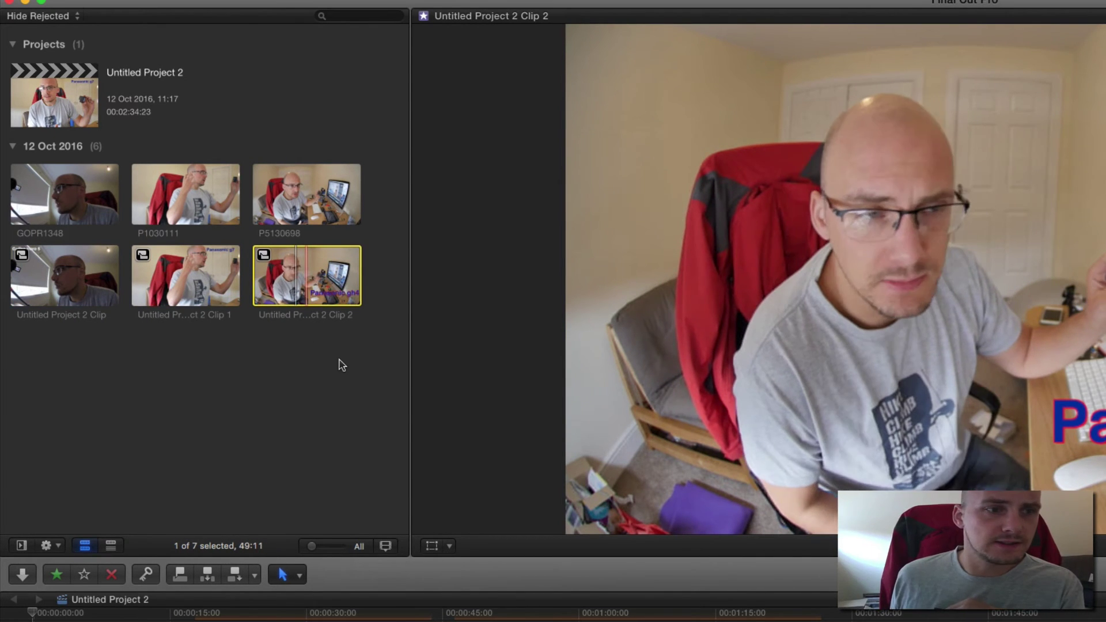
{"action": "left_click_drag", "start_coordinate": [342, 354], "coordinate": [67, 286]}
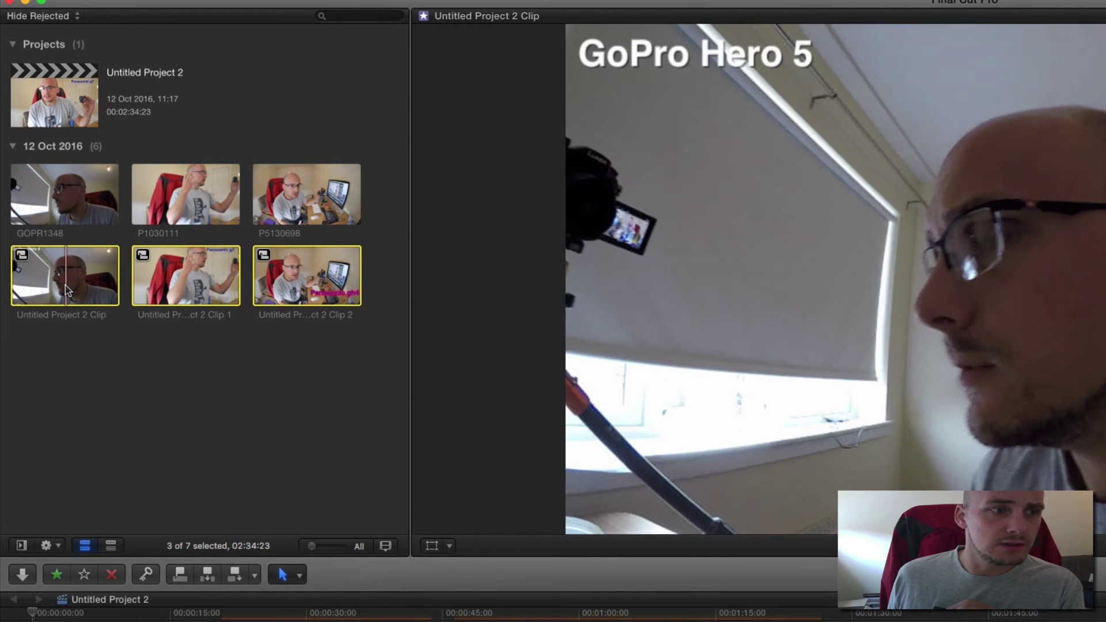
{"action": "right_click", "coordinate": [67, 287]}
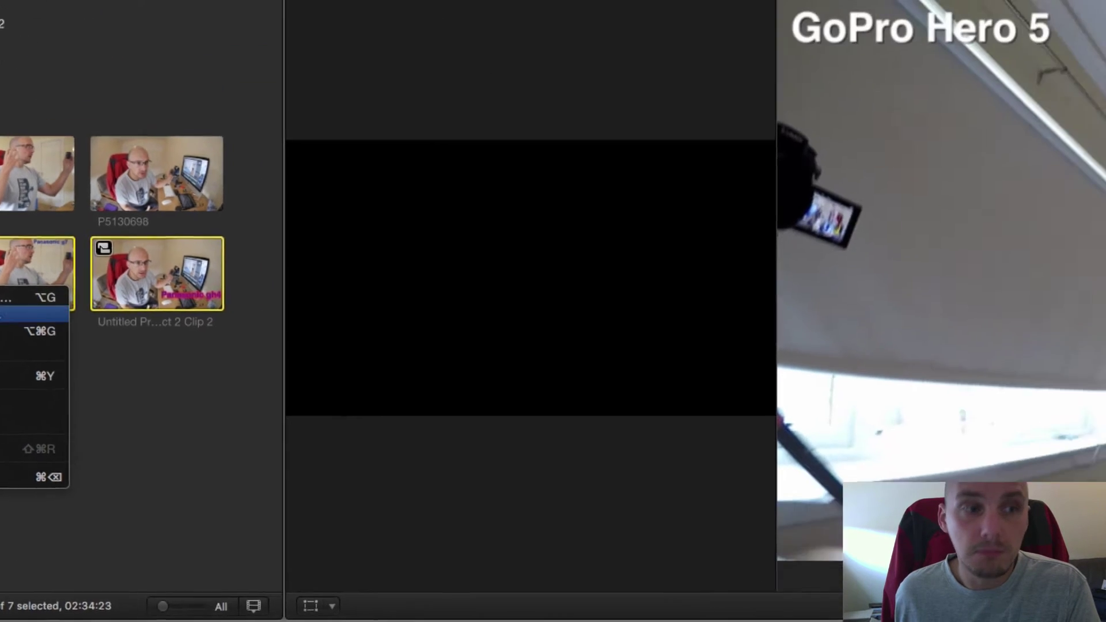
{"action": "left_click", "coordinate": [126, 241]}
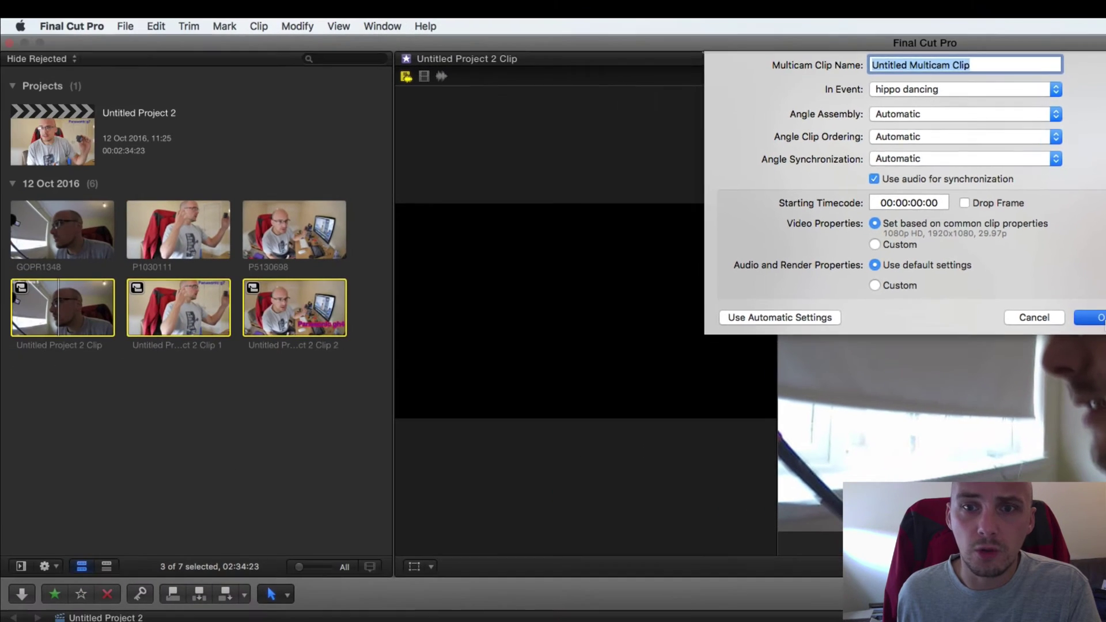
{"action": "left_click", "coordinate": [907, 354]}
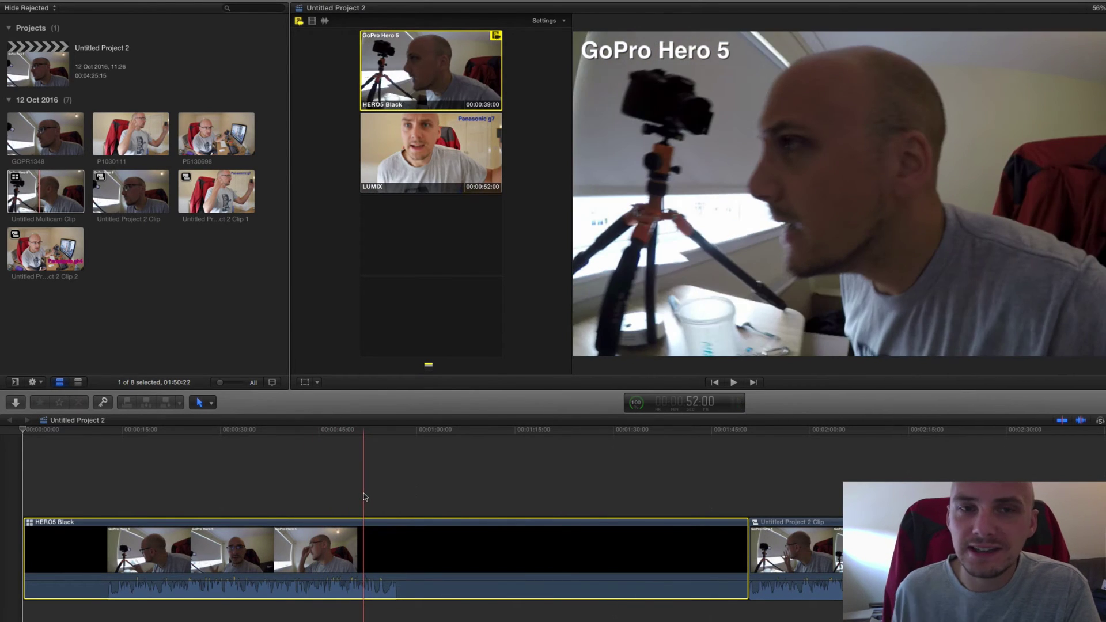
- Open the multicam clip from the timeline in the Angle Editor
{"action": "right_click", "coordinate": [298, 541]}
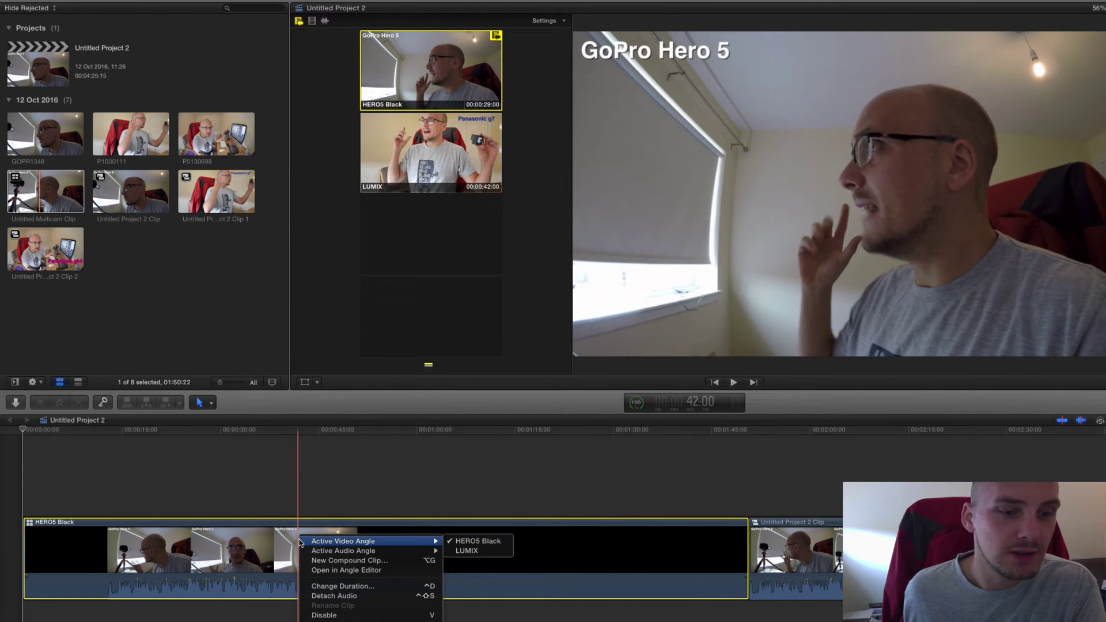
{"action": "right_click", "coordinate": [247, 547]}
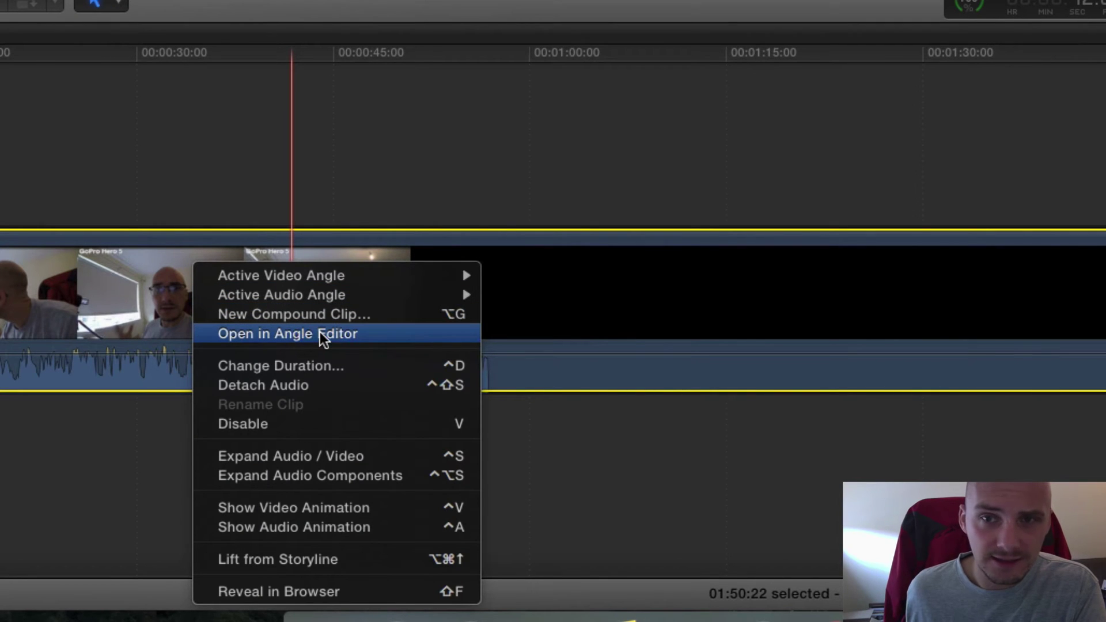
{"action": "left_click", "coordinate": [320, 333]}
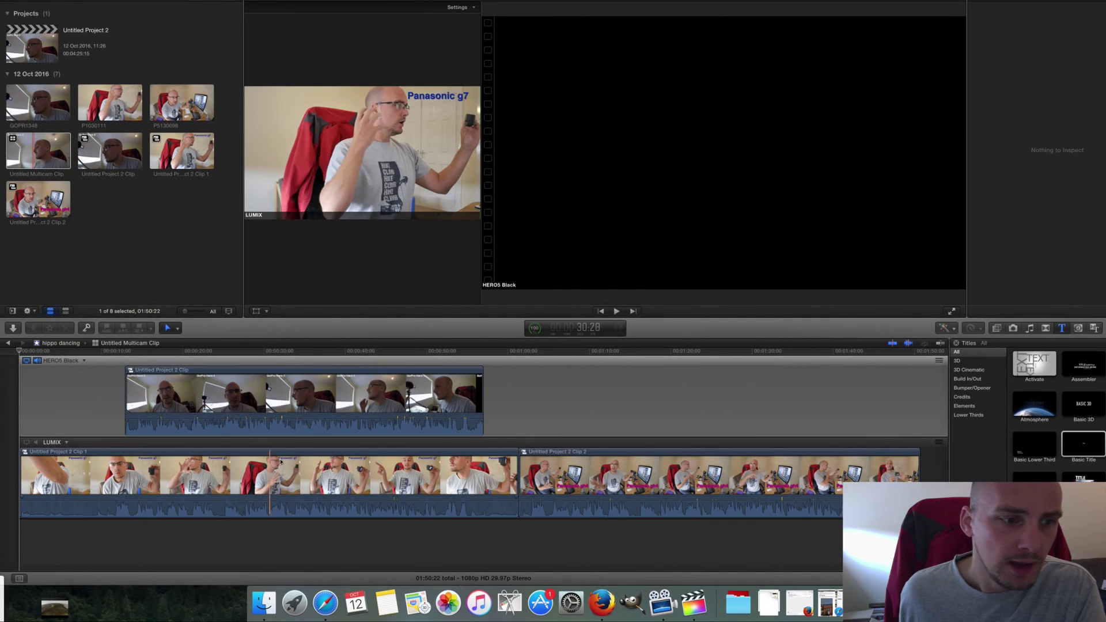
- Add a new angle below the LUMIX angle and move the Panasonic gh4 compound clip into it
{"action": "left_click", "coordinate": [602, 500]}
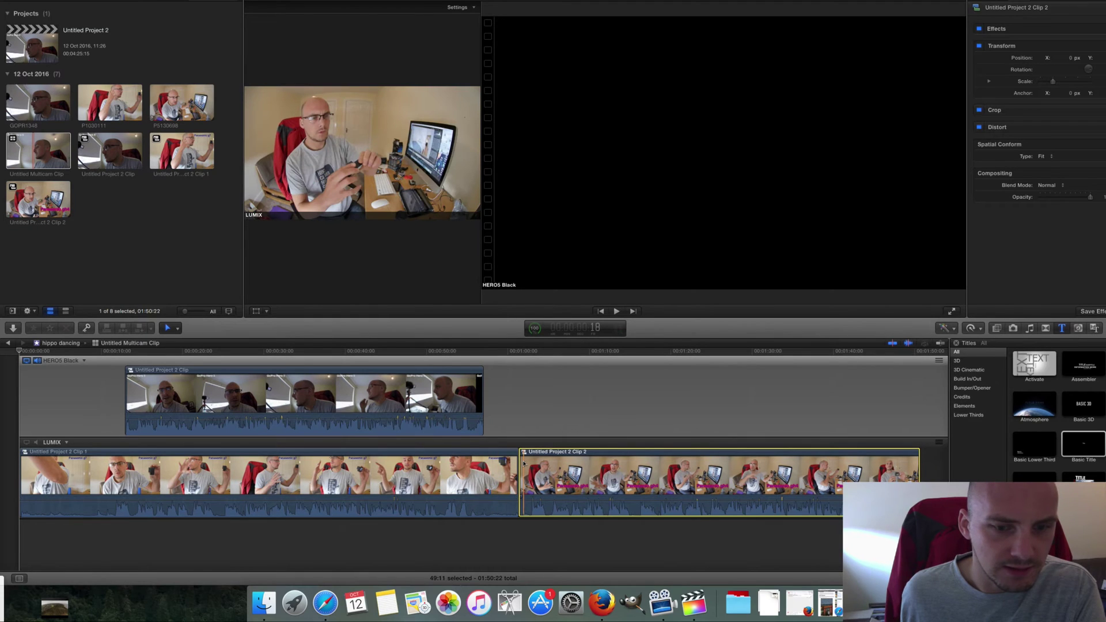
{"action": "right_click", "coordinate": [68, 446]}
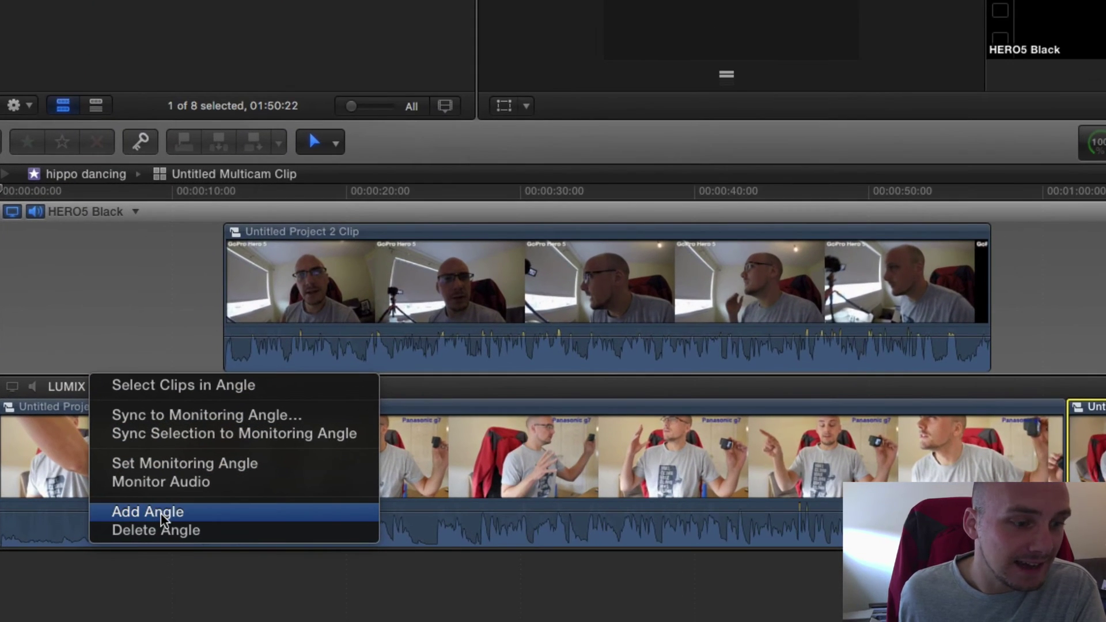
{"action": "left_click", "coordinate": [540, 429]}
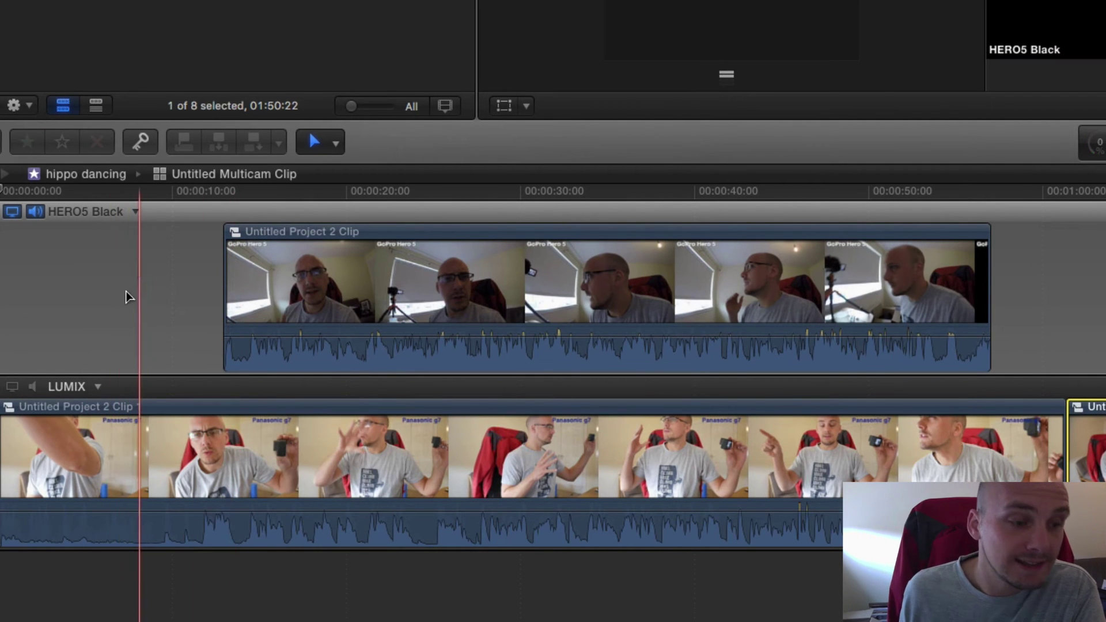
{"action": "left_click", "coordinate": [98, 387]}
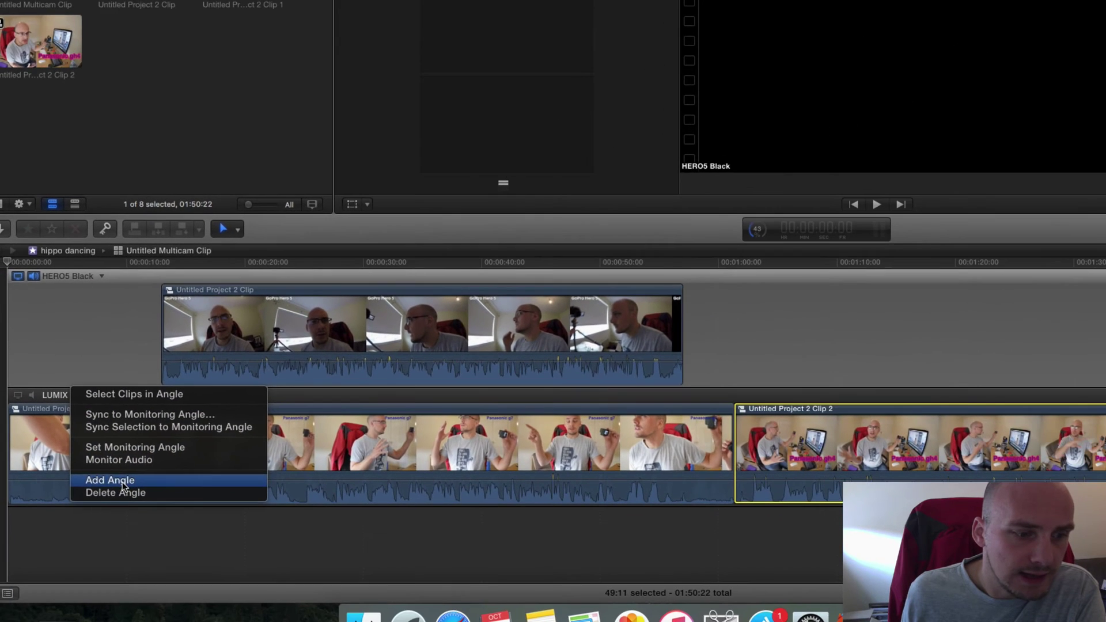
{"action": "left_click", "coordinate": [128, 511]}
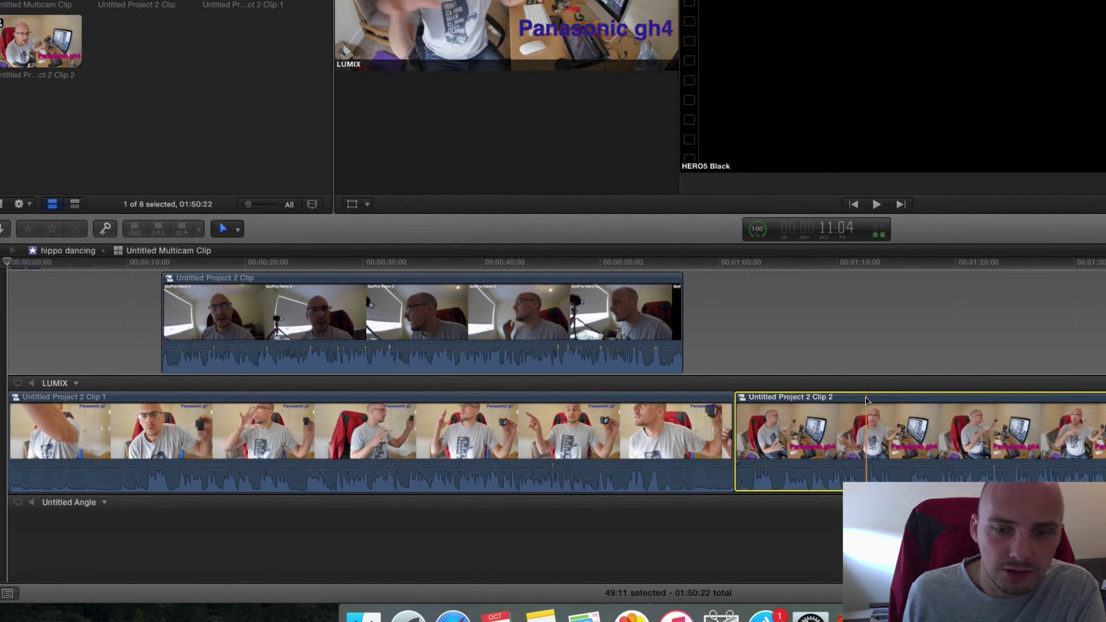
{"action": "left_click_drag", "start_coordinate": [866, 400], "coordinate": [195, 522]}
{"action": "scroll", "coordinate": [777, 346], "scroll_direction": "down", "scroll_amount": 1}
- Select the clips in all three angles and close the titles browser to widen the timeline
{"action": "key", "text": "super+a"}
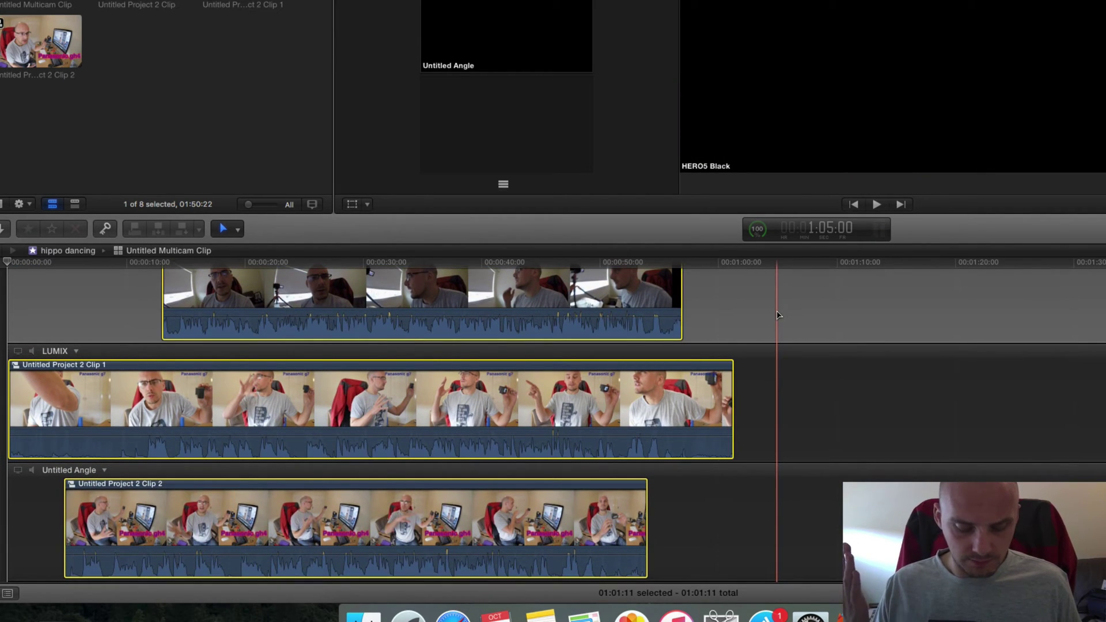
{"action": "key", "text": "super+equal"}
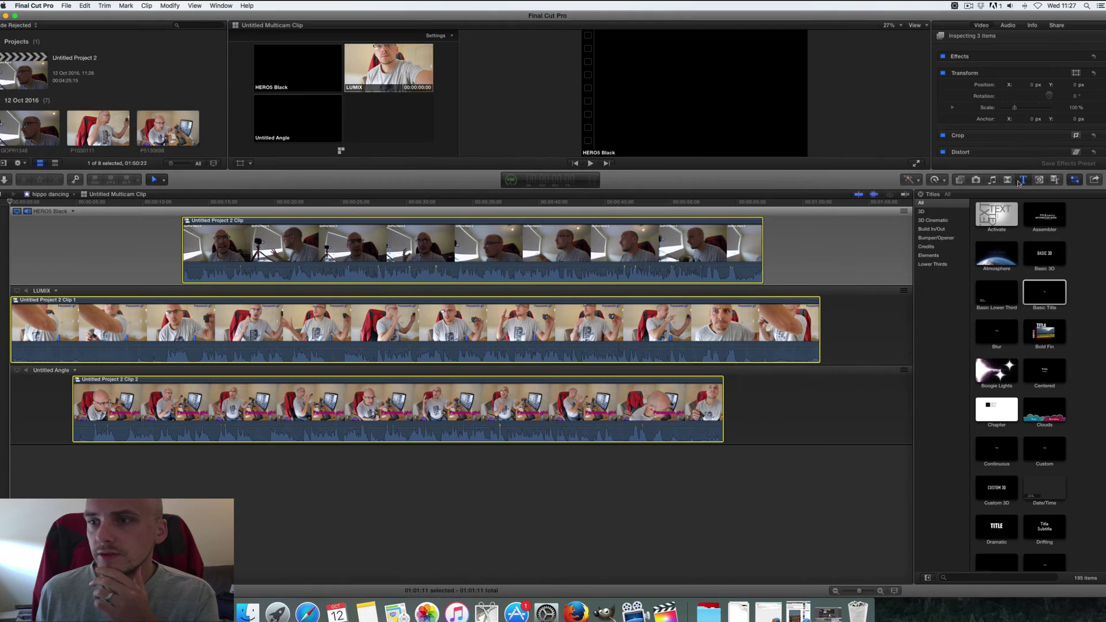
{"action": "left_click", "coordinate": [1020, 181]}
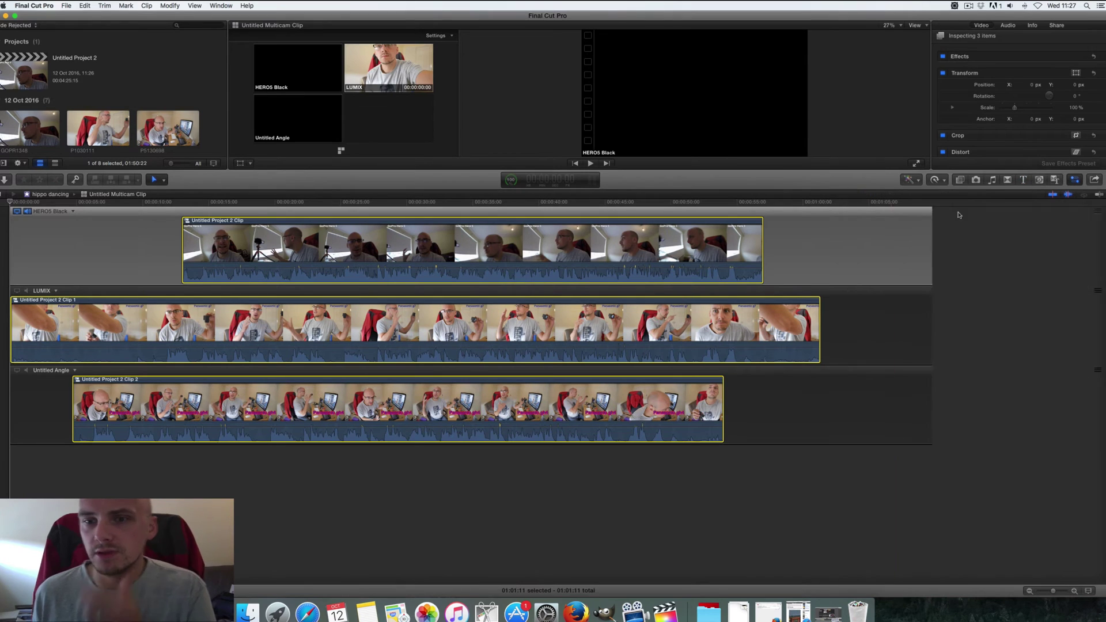
{"action": "key", "text": "super+equal"}
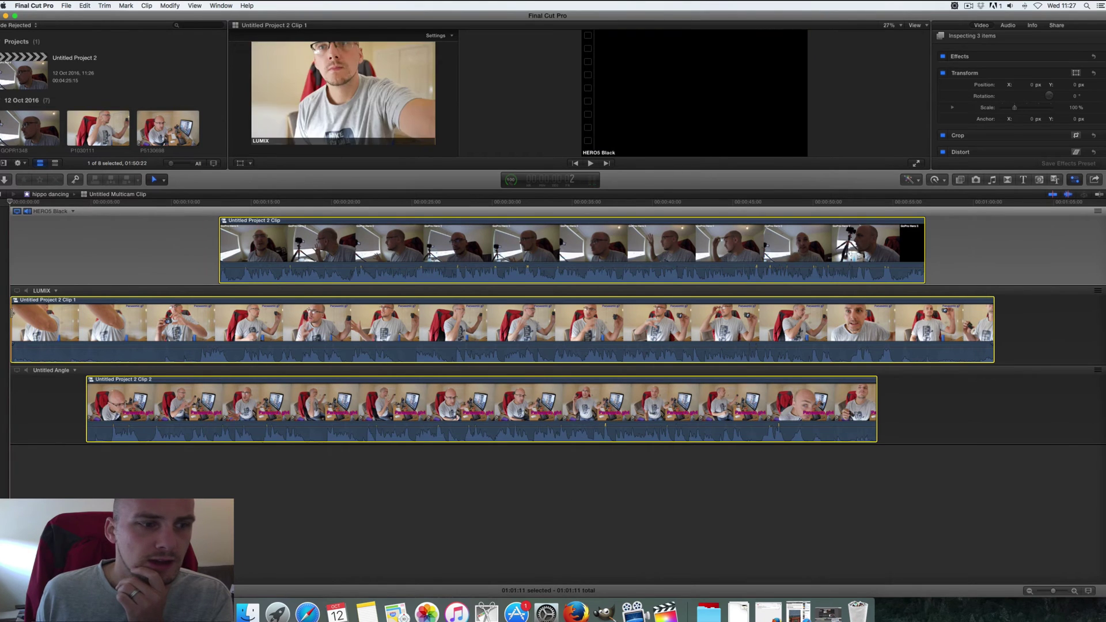
- Trim about 8 seconds off the start of the LUMIX clip and move the Panasonic gh4 clip about 5 seconds later
{"action": "left_click_drag", "start_coordinate": [13, 313], "coordinate": [144, 316]}
{"action": "left_click_drag", "start_coordinate": [156, 379], "coordinate": [242, 379]}
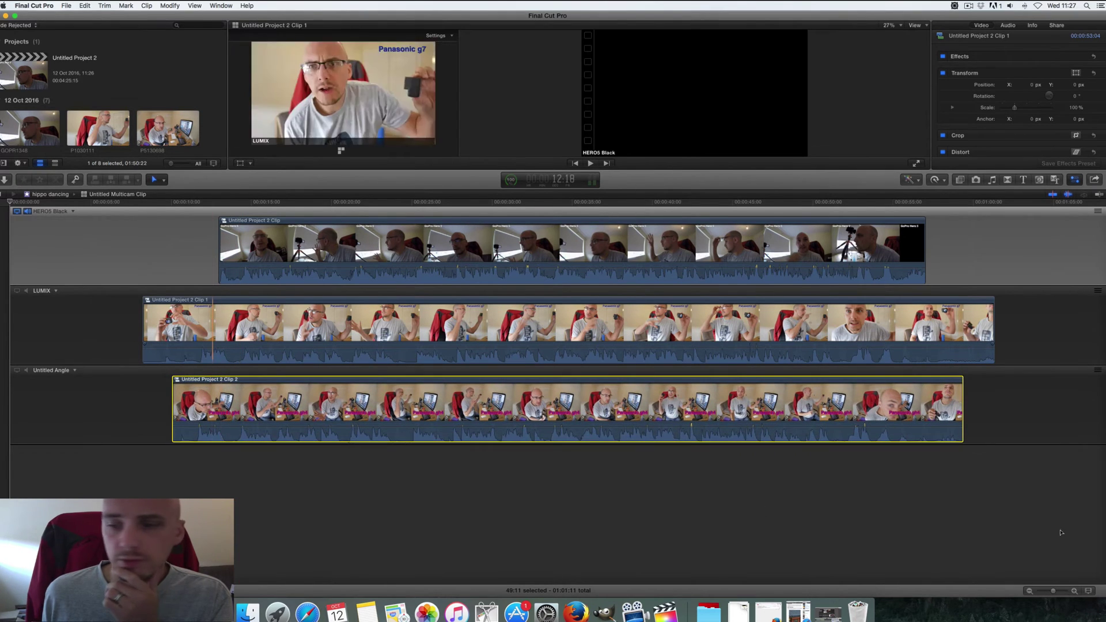
- Move the GoPro clip in the HERO5 Black angle about 2 seconds earlier to line up its waveform with the other angles
{"action": "left_click", "coordinate": [1061, 592]}
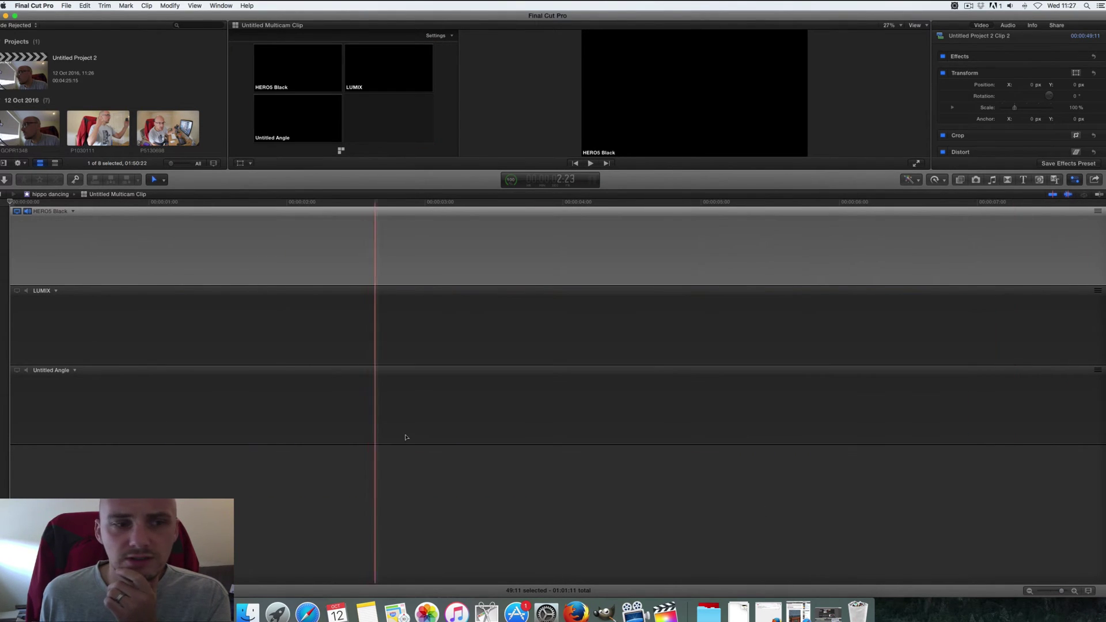
{"action": "scroll", "coordinate": [406, 436], "scroll_direction": "right", "scroll_amount": 15}
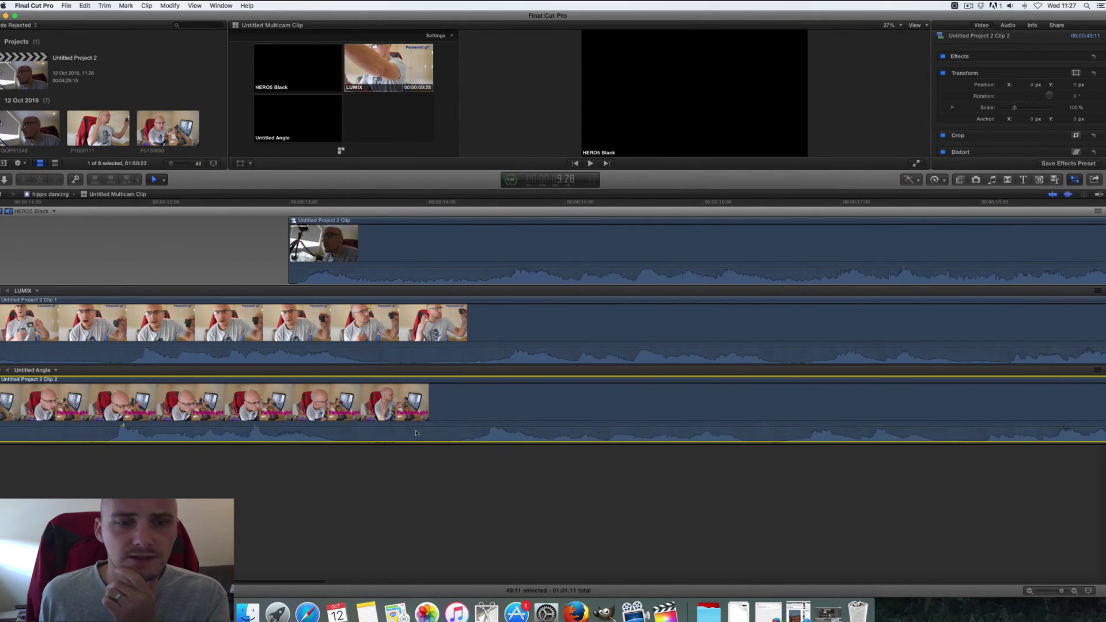
{"action": "scroll", "coordinate": [414, 432], "scroll_direction": "left", "scroll_amount": 5}
{"action": "key", "text": "super+shift+7"}
{"action": "scroll", "coordinate": [414, 432], "scroll_direction": "right", "scroll_amount": 3}
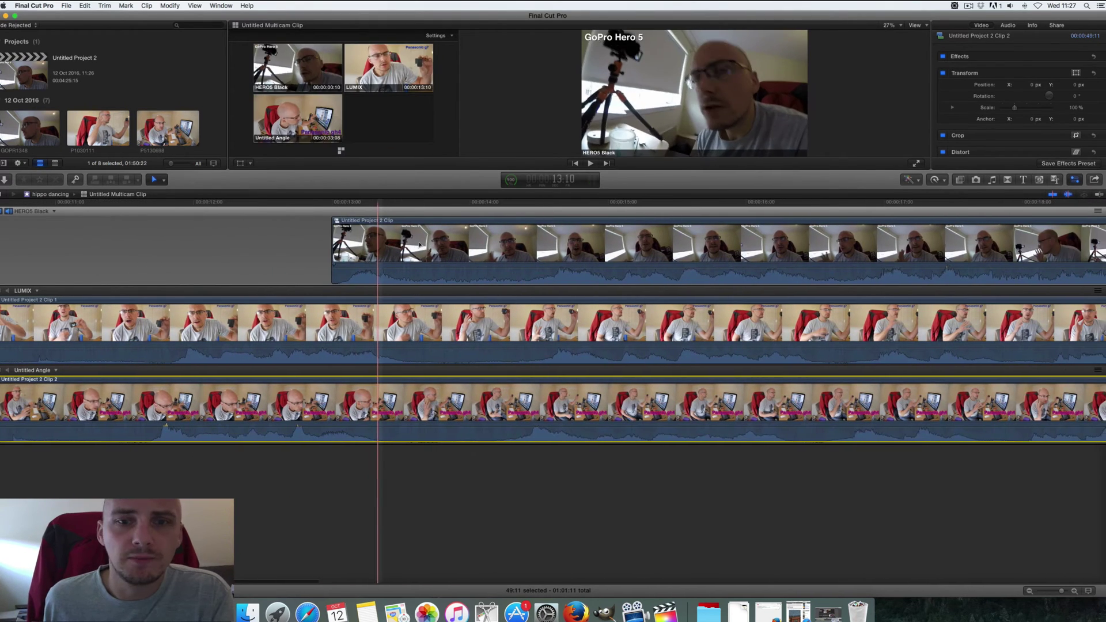
{"action": "left_click_drag", "start_coordinate": [478, 219], "coordinate": [184, 222]}
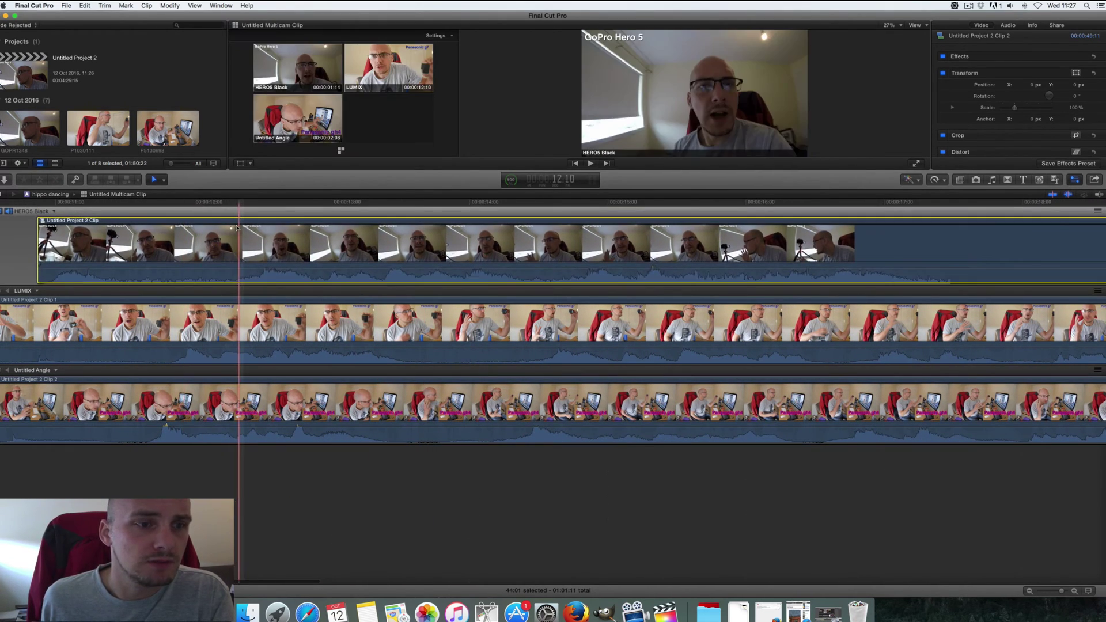
{"action": "scroll", "coordinate": [247, 242], "scroll_direction": "left", "scroll_amount": 3}
{"action": "scroll", "coordinate": [236, 227], "scroll_direction": "left", "scroll_amount": 2}
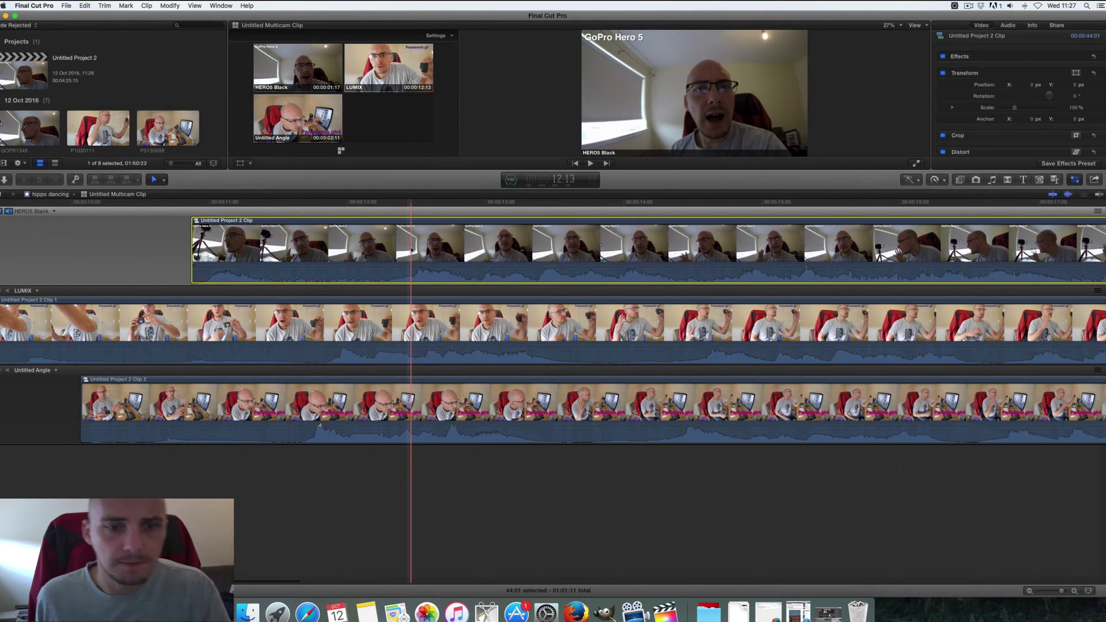
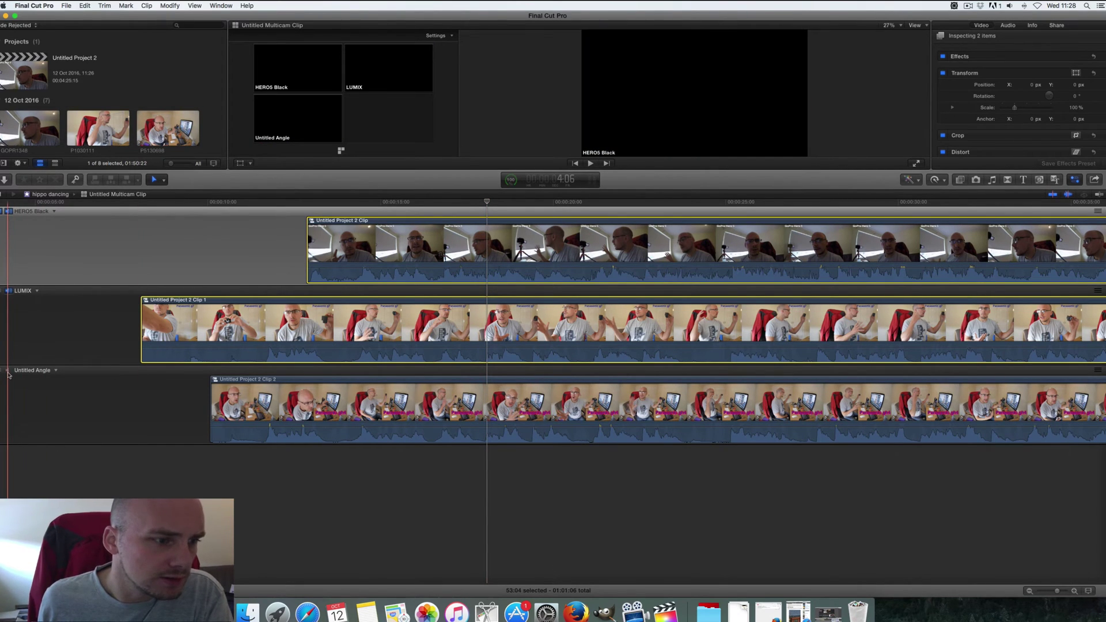
- Play the multicam clip from the start of the LUMIX clip to check the sync between the angles
{"action": "left_click", "coordinate": [142, 207]}
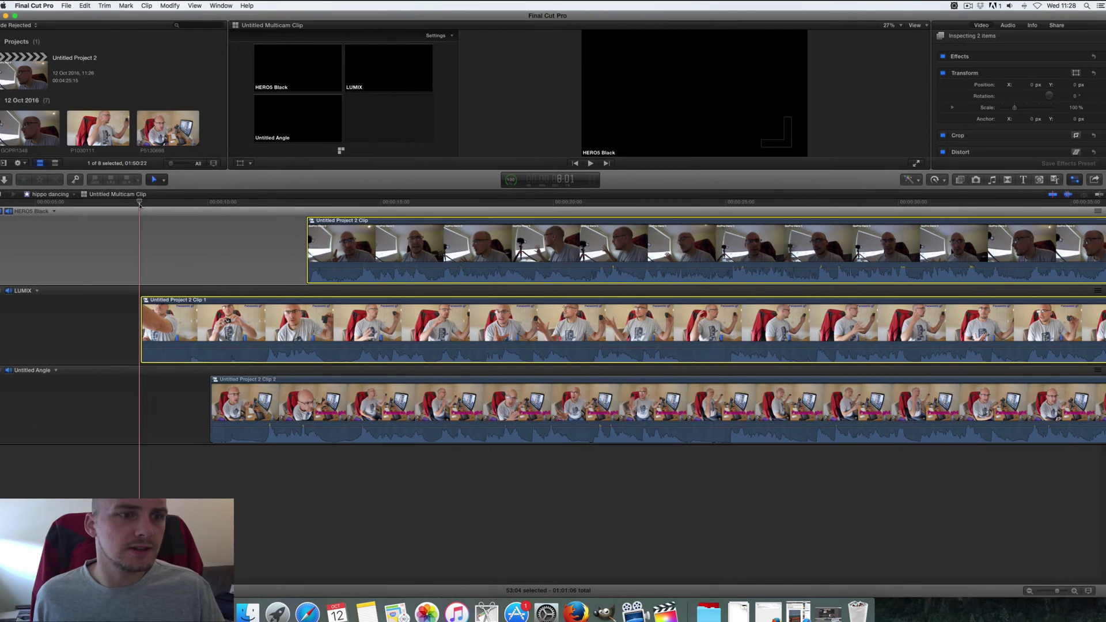
{"action": "key", "text": "space"}
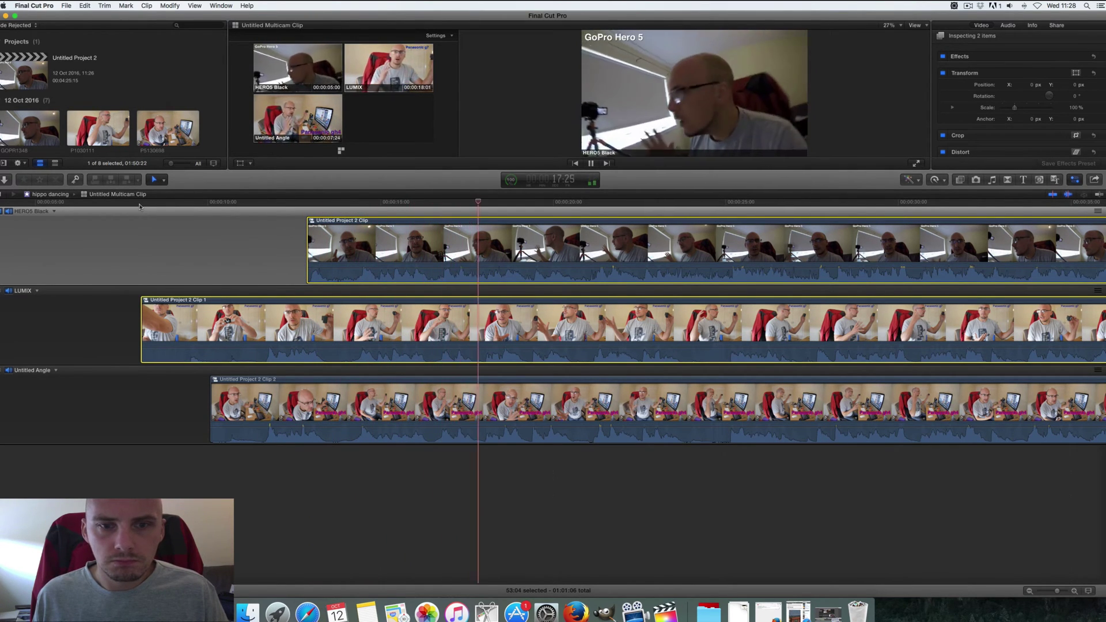
{"action": "key", "text": "space"}
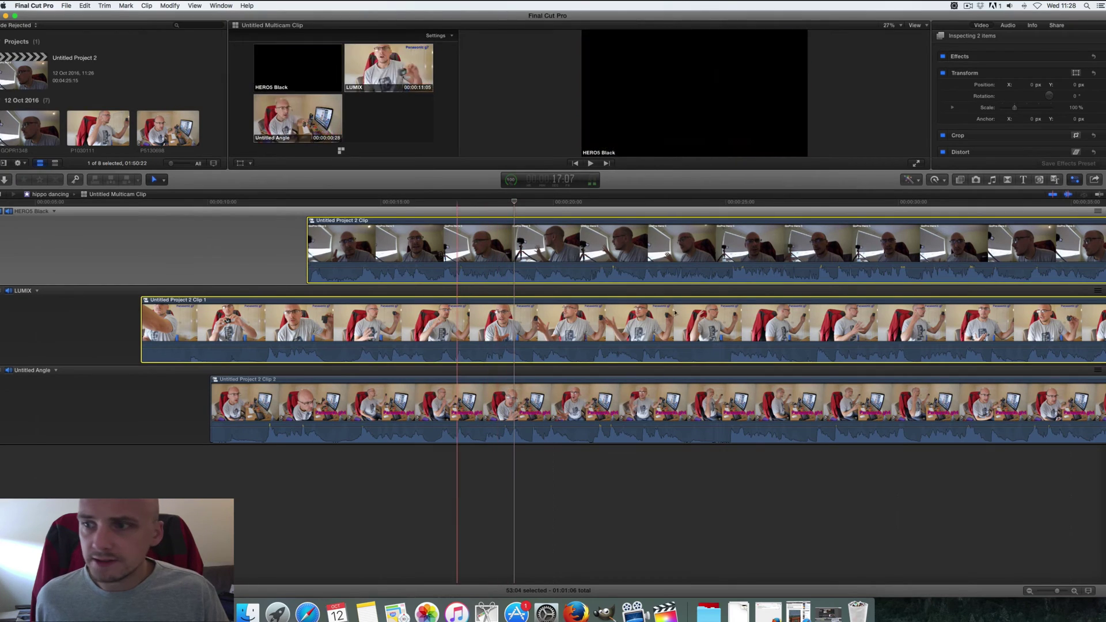
- Nudge the HERO5 Black and LUMIX clips about 2 frames earlier and the Panasonic gh4 clip about 1 frame later to align the waveforms
{"action": "left_click", "coordinate": [1071, 590]}
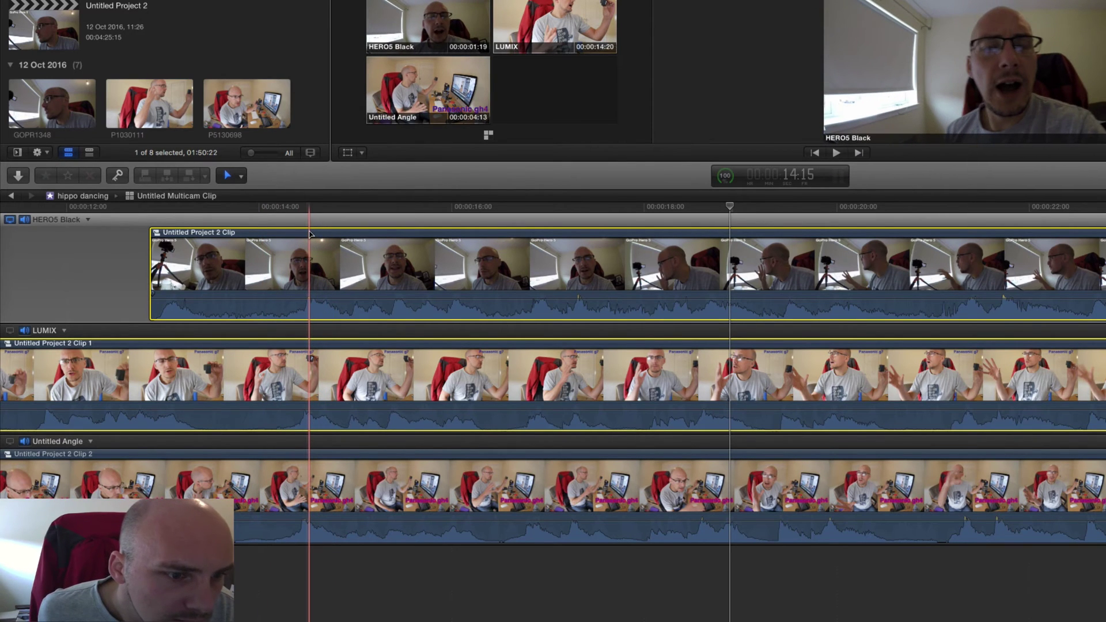
{"action": "left_click_drag", "start_coordinate": [307, 233], "coordinate": [304, 235]}
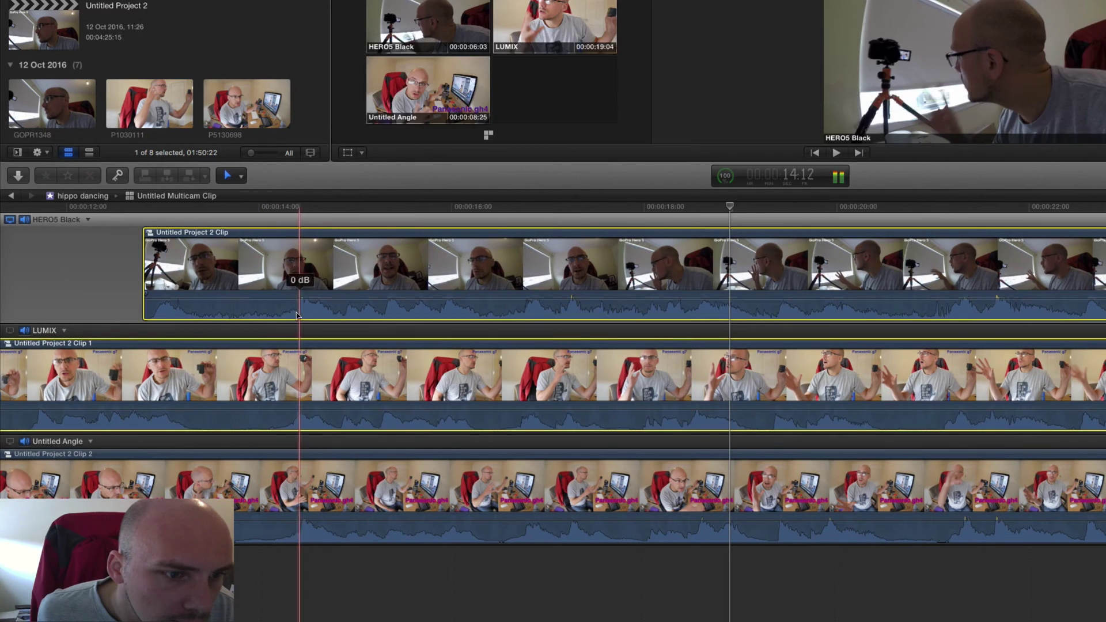
{"action": "left_click", "coordinate": [297, 344]}
{"action": "scroll", "coordinate": [297, 345], "scroll_direction": "left", "scroll_amount": 5}
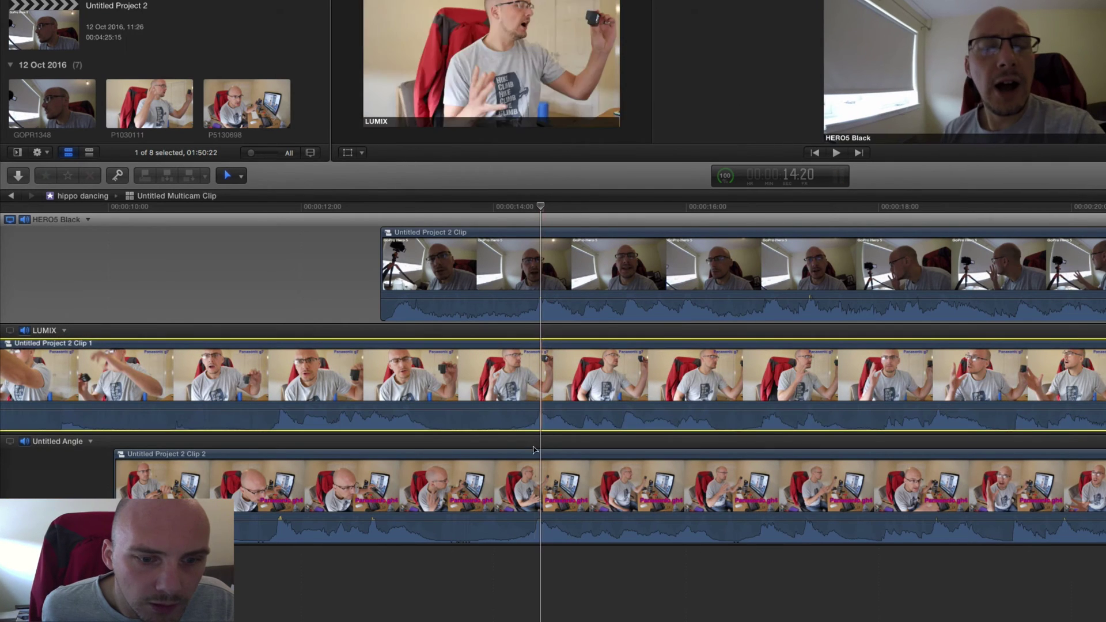
{"action": "left_click_drag", "start_coordinate": [531, 459], "coordinate": [536, 459]}
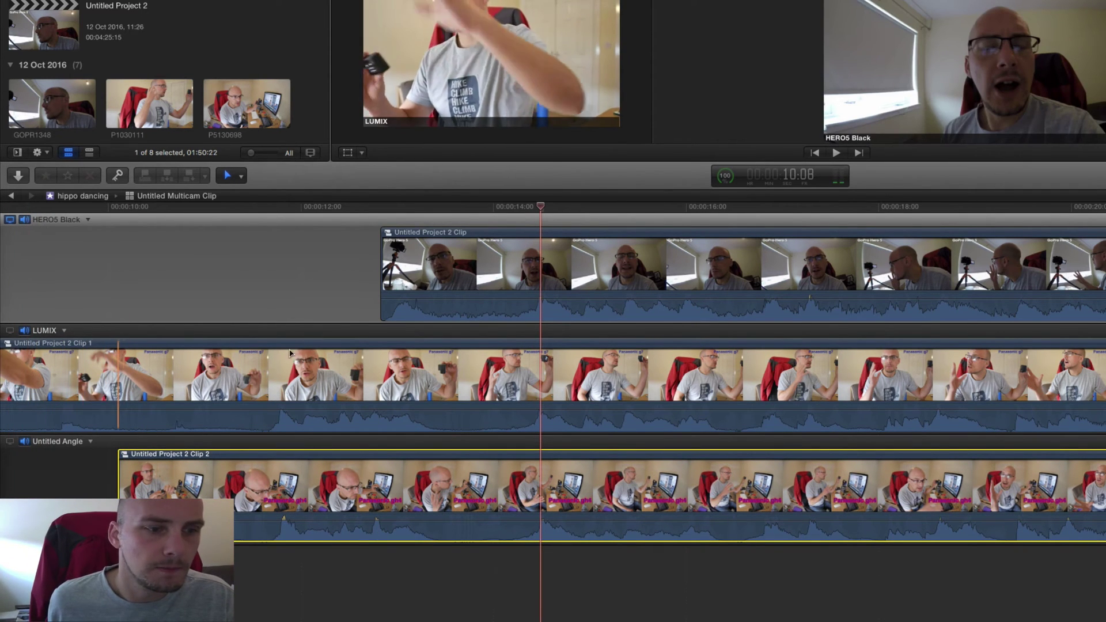
- Play the section where all three cameras overlap to check that the realigned angles are in sync
{"action": "key", "text": "space"}
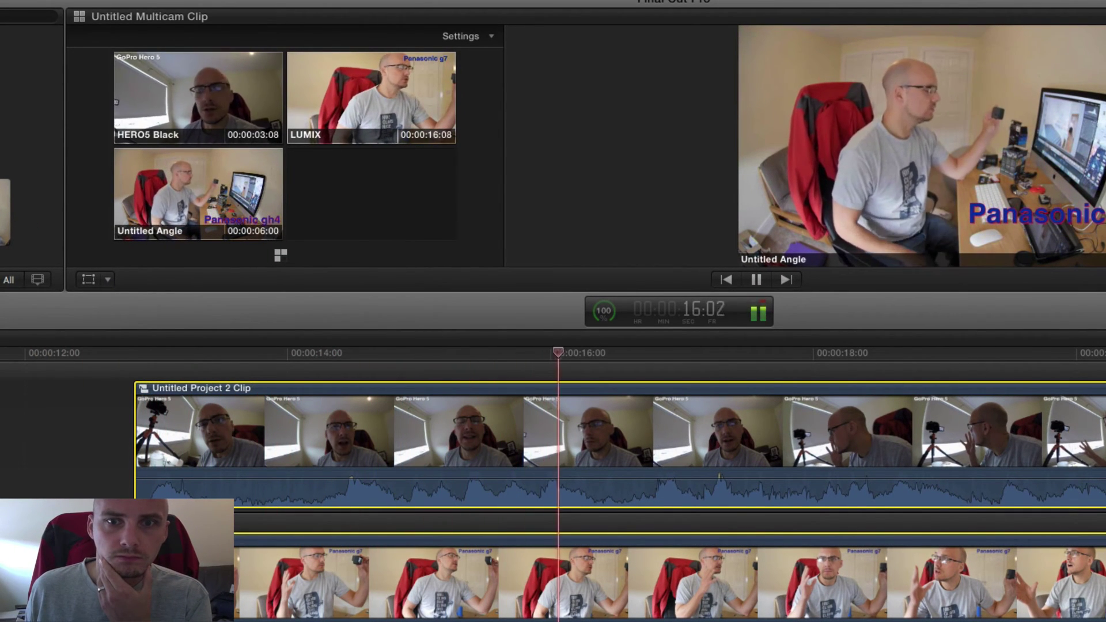
{"action": "key", "text": "space"}
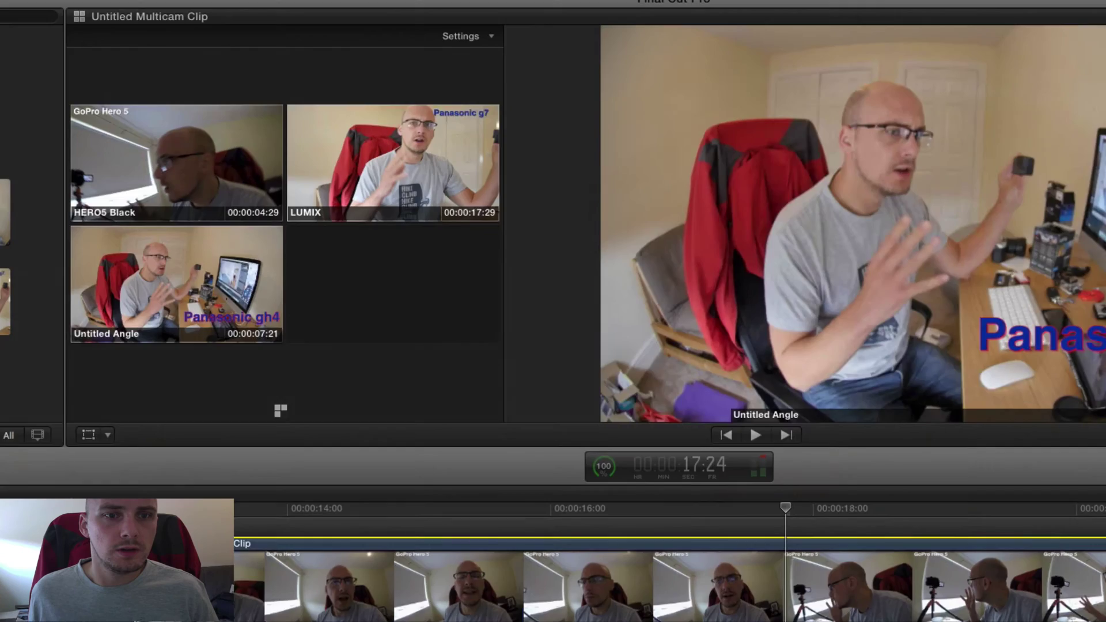
{"action": "key", "text": "space"}
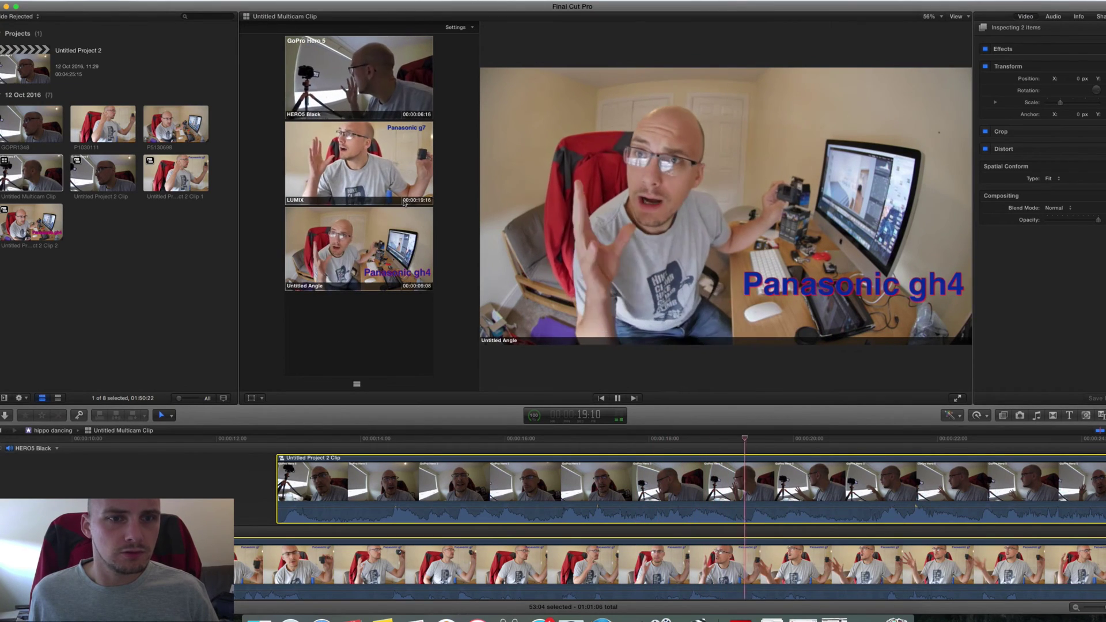
{"action": "key", "text": "space"}
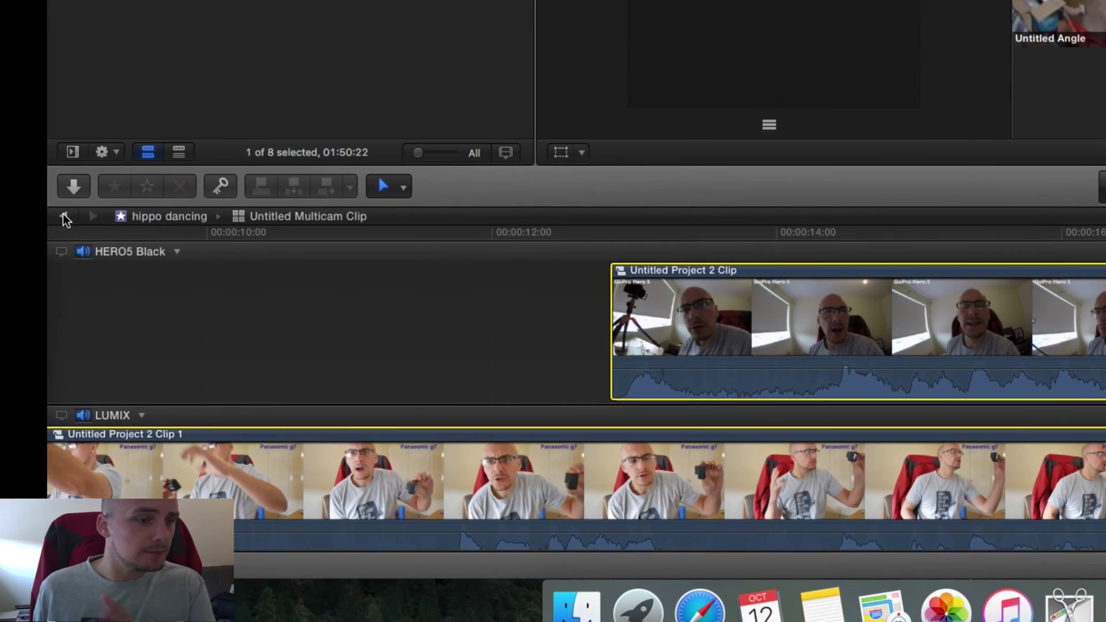
- Return to Untitled Project 2 and trim about 12 seconds off the start and 53 seconds off the end of the multicam clip
{"action": "left_click", "coordinate": [62, 217]}
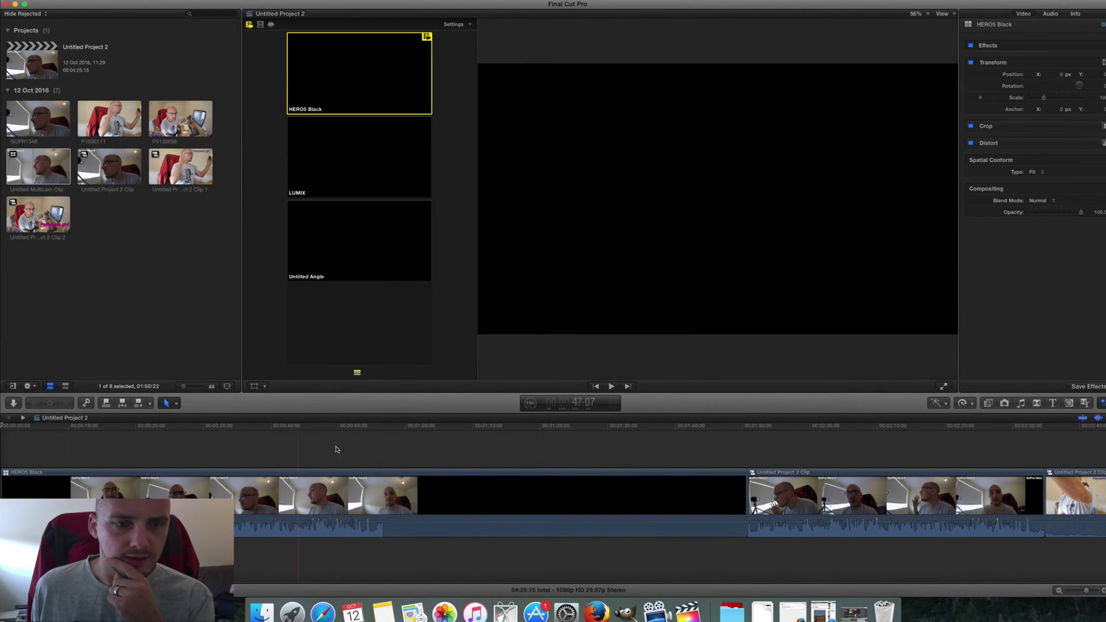
{"action": "left_click_drag", "start_coordinate": [5, 489], "coordinate": [83, 494]}
{"action": "key", "text": "super+shift+7"}
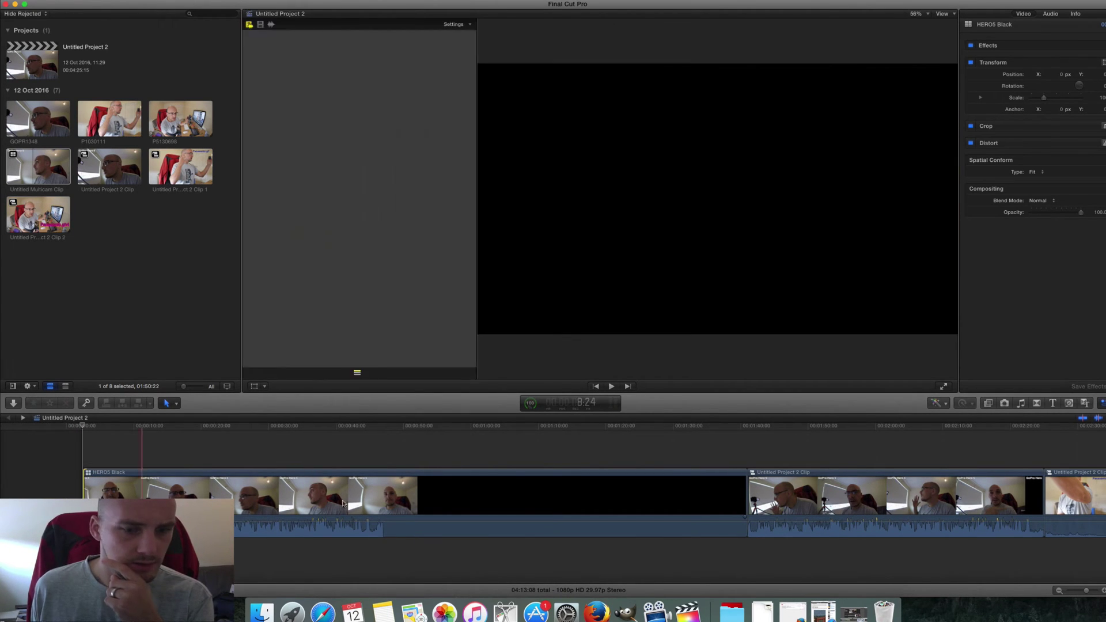
{"action": "left_click_drag", "start_coordinate": [737, 490], "coordinate": [388, 503]}
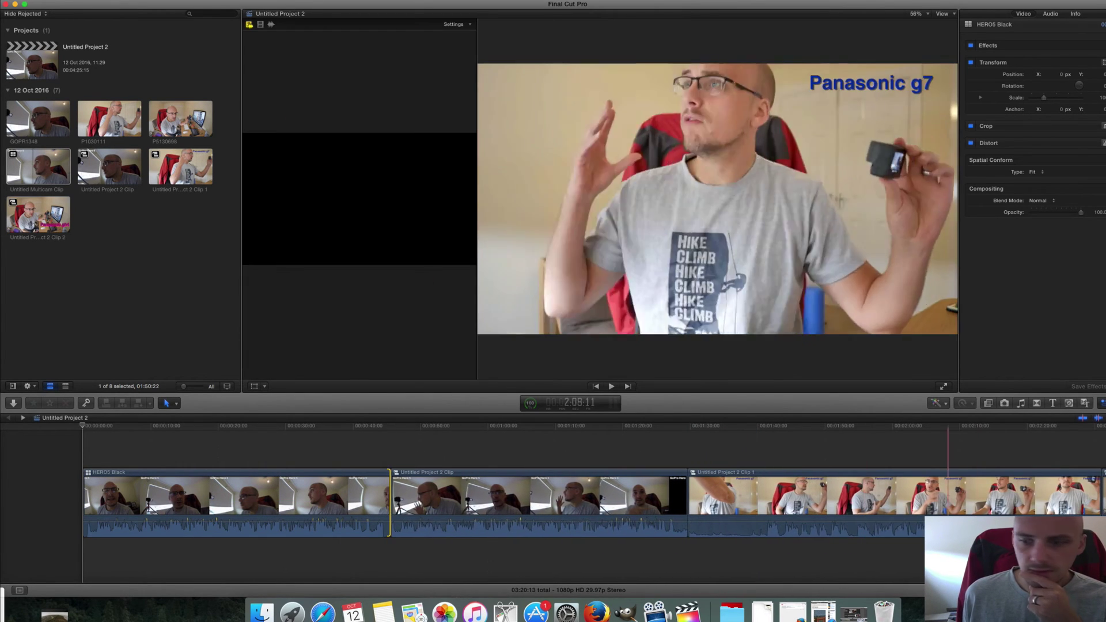
- Delete the separate compound clips that follow the multicam clip in the project timeline
{"action": "key", "text": "shift+z"}
{"action": "left_click_drag", "start_coordinate": [592, 464], "coordinate": [276, 501]}
{"action": "key", "text": "Delete"}
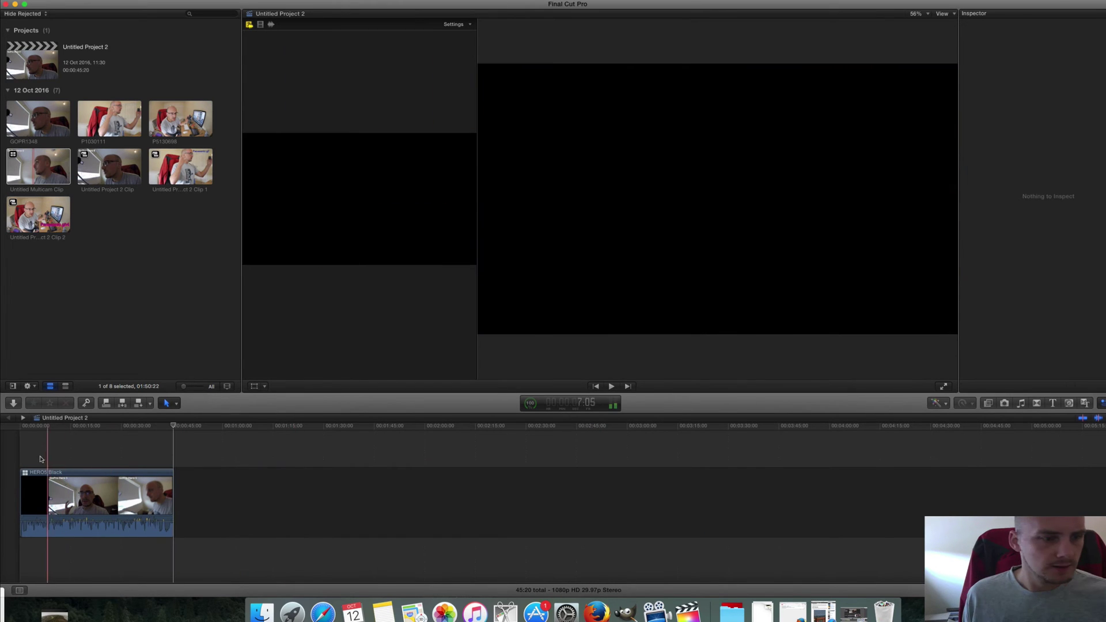
- Widen the angle viewer and hide the browser and the inspector to enlarge the camera previews
{"action": "key", "text": "space"}
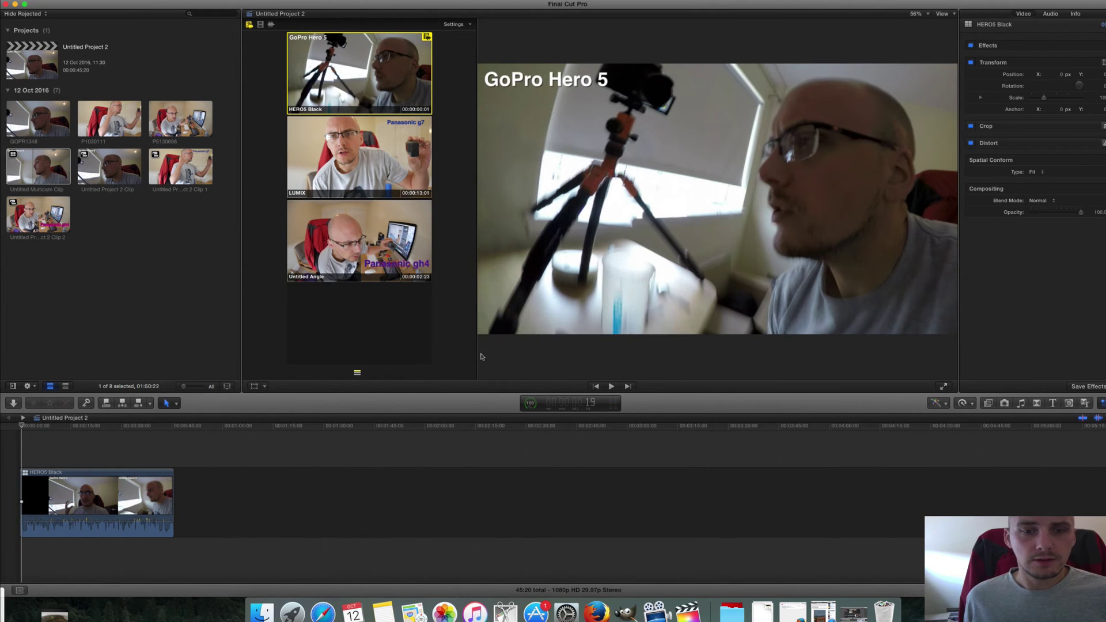
{"action": "left_click_drag", "start_coordinate": [477, 356], "coordinate": [584, 354]}
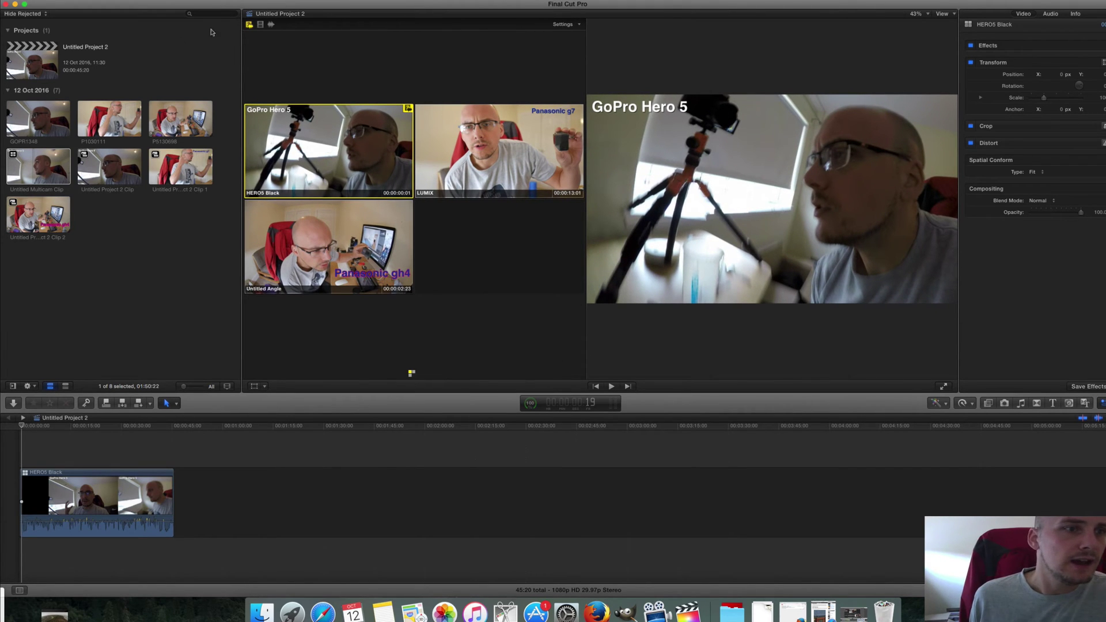
{"action": "left_click", "coordinate": [236, 0]}
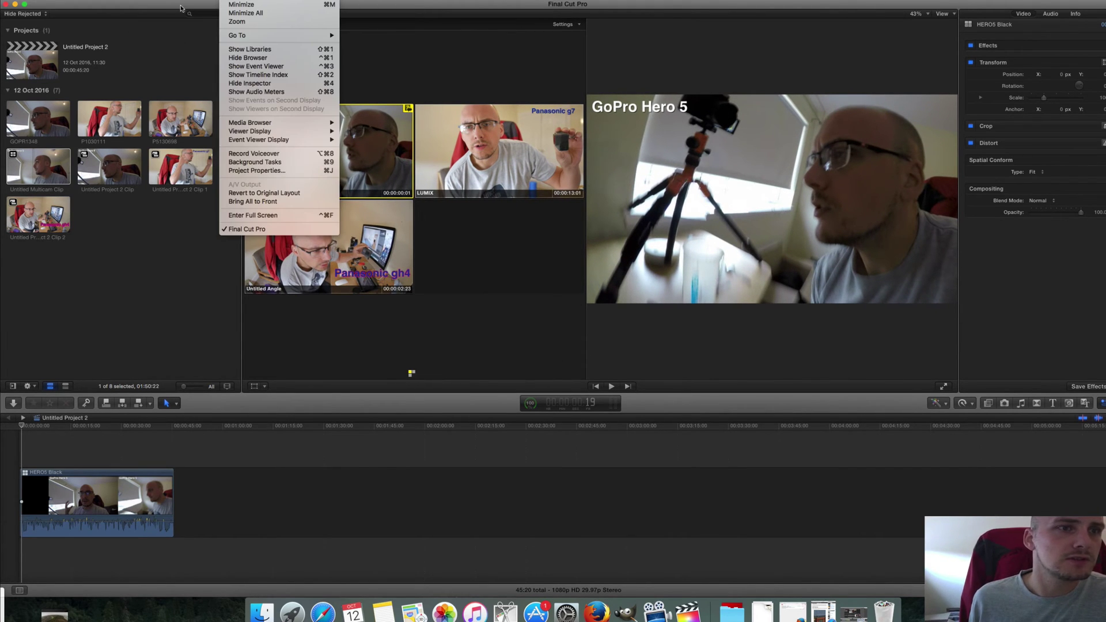
{"action": "left_click", "coordinate": [270, 57]}
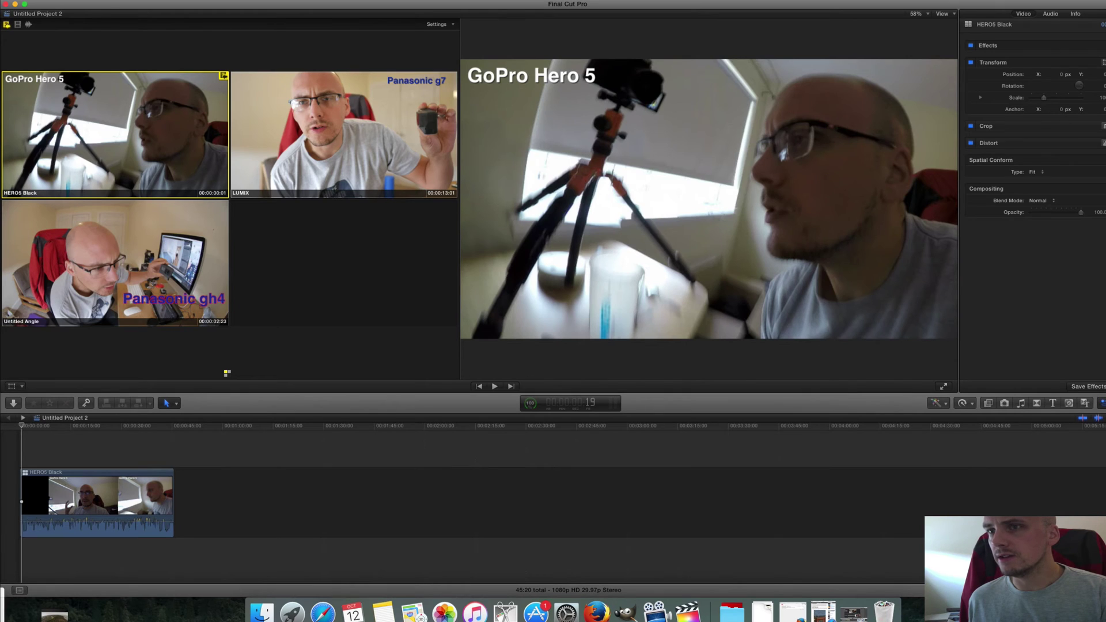
{"action": "key", "text": "super+4"}
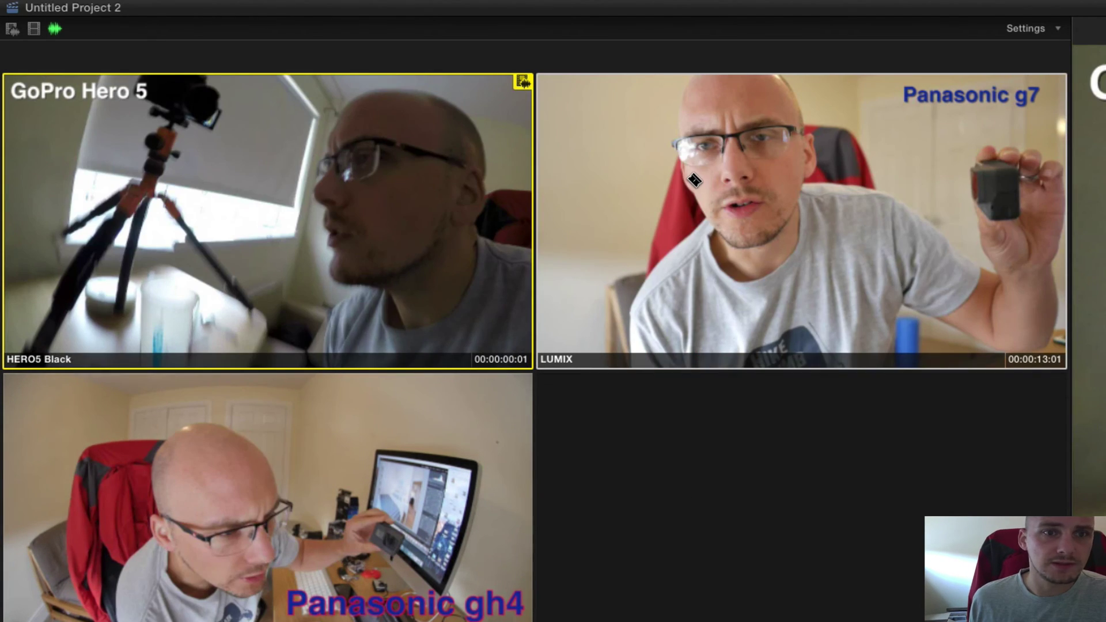
- Switch only the audio to the LUMIX angle and live-cut the opening 5 seconds of video between LUMIX, Panasonic gh4 and HERO5 Black
{"action": "left_click", "coordinate": [694, 180]}
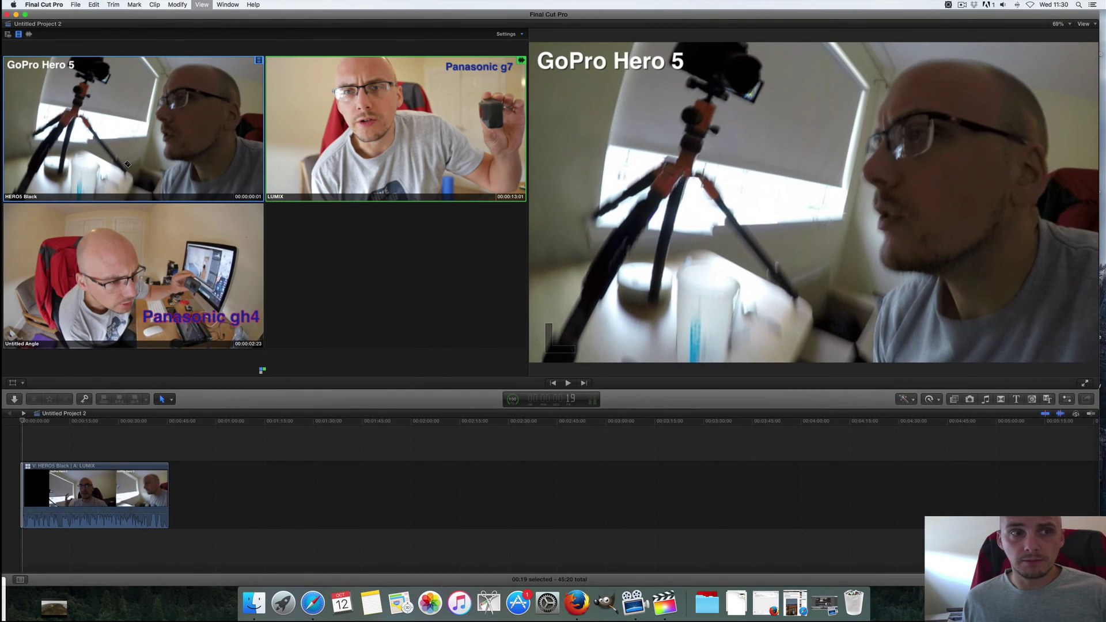
{"action": "key", "text": "space"}
{"action": "key", "text": "2"}
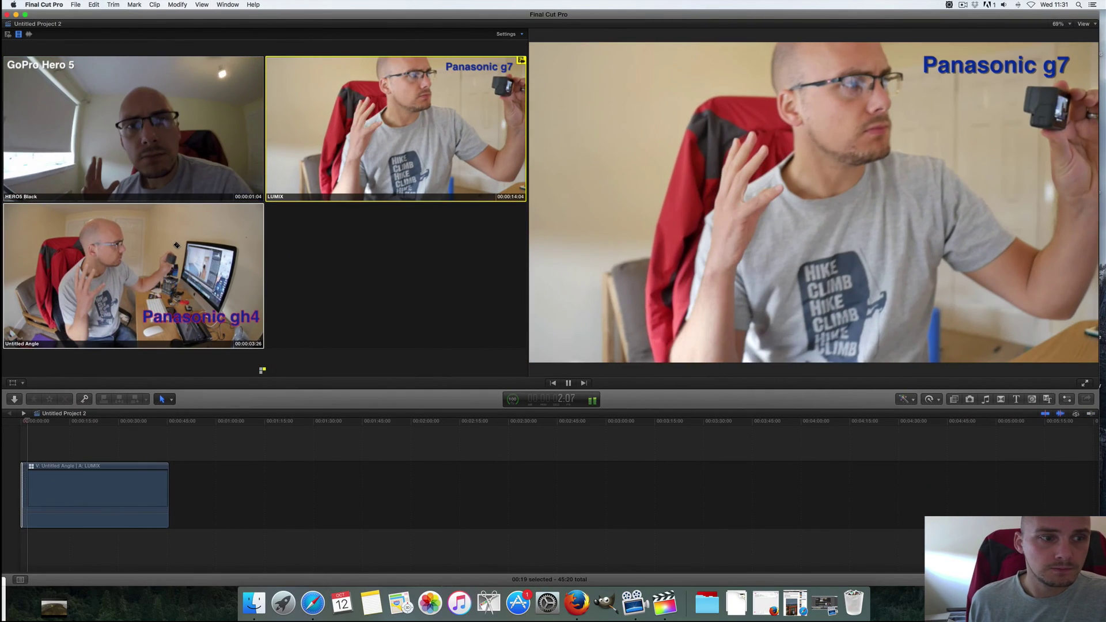
{"action": "left_click", "coordinate": [177, 244]}
{"action": "left_click", "coordinate": [170, 130]}
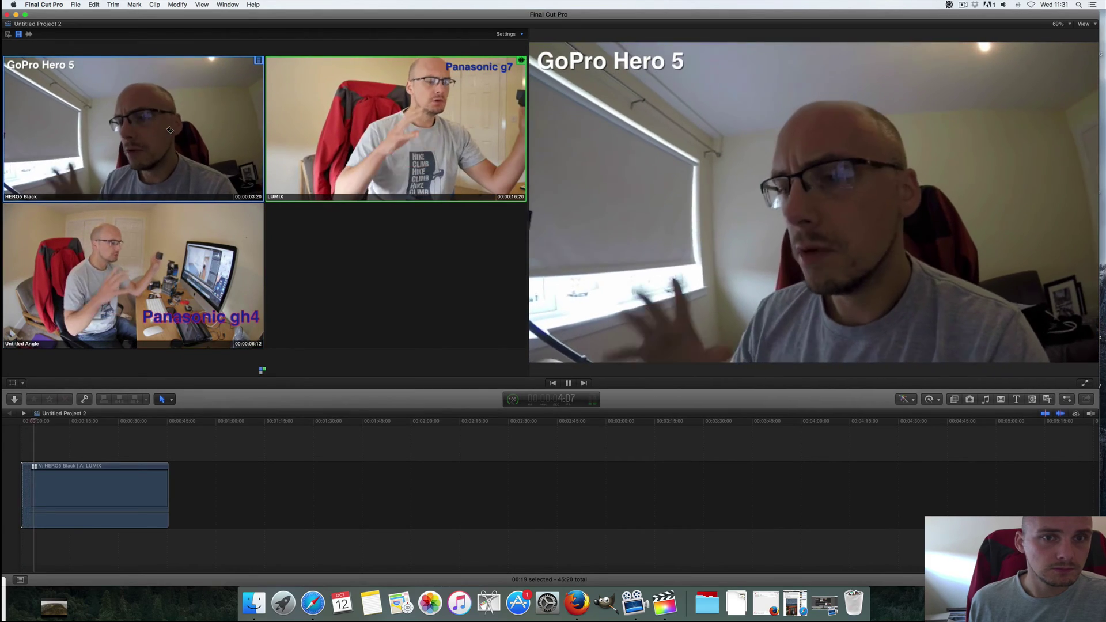
{"action": "left_click", "coordinate": [327, 139]}
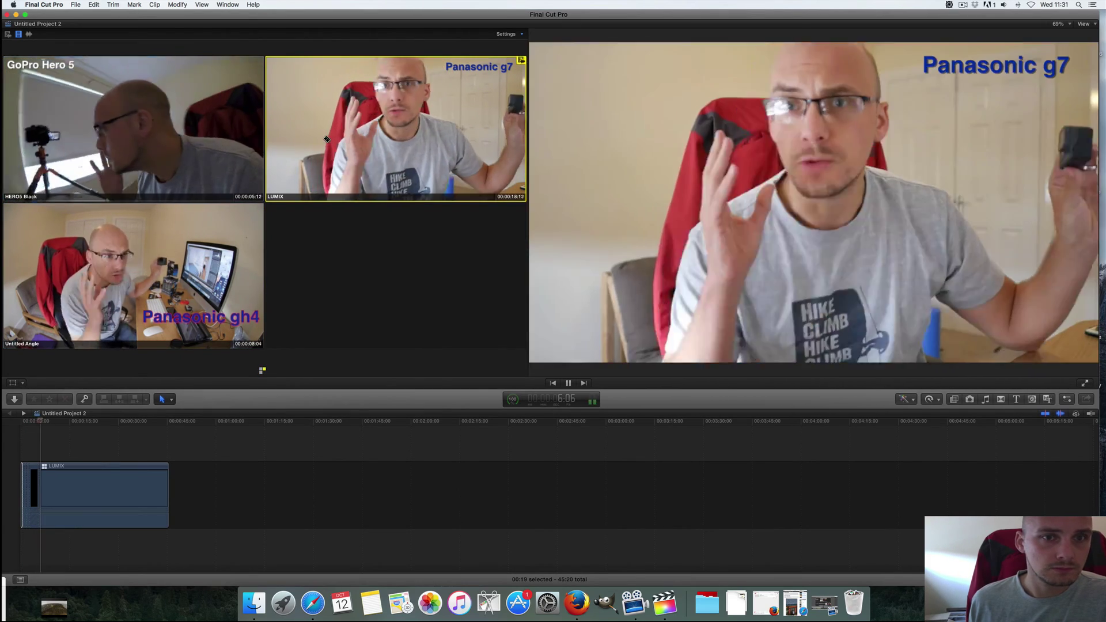
- Live-cut the video during playback to Panasonic gh4, HERO5 Black, LUMIX, Panasonic gh4, HERO5 Black, LUMIX and Panasonic gh4, up to about 44 seconds
{"action": "left_click", "coordinate": [129, 291]}
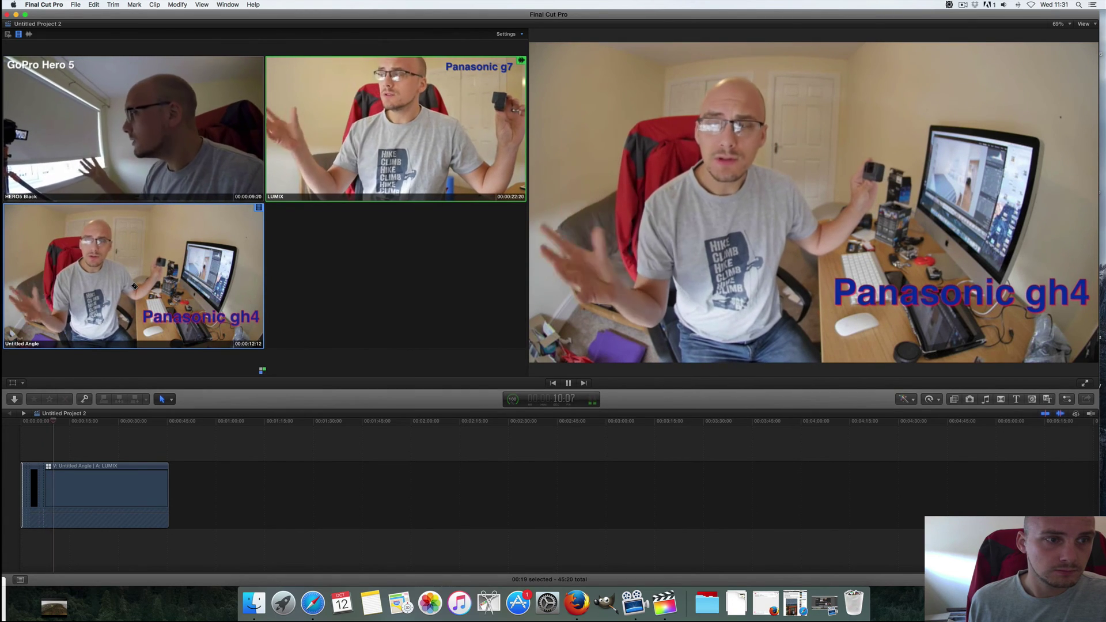
{"action": "left_click", "coordinate": [189, 143]}
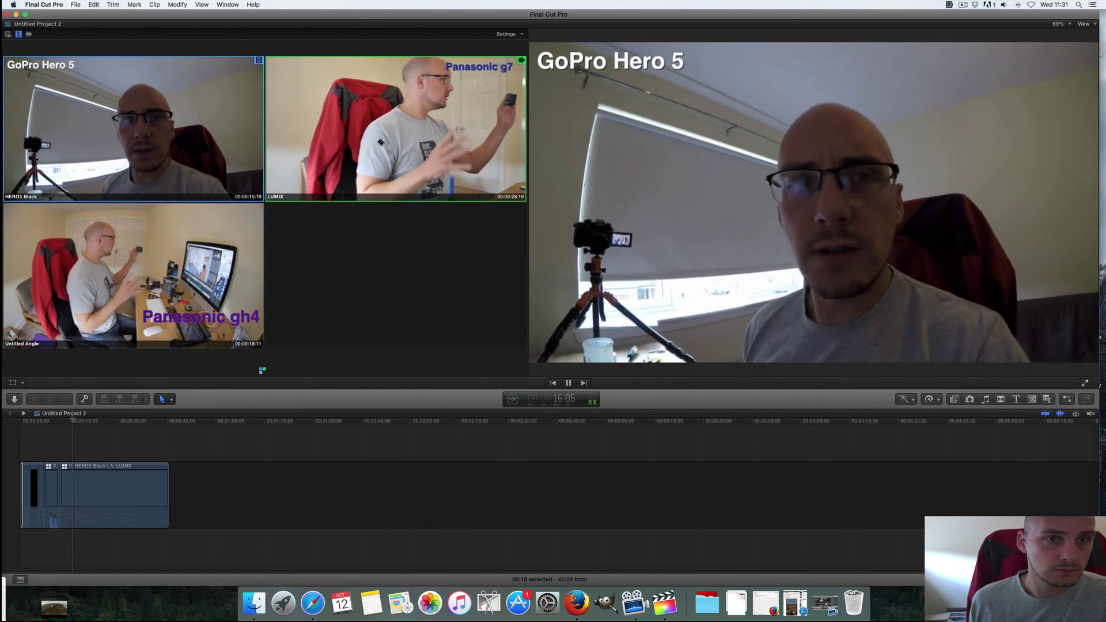
{"action": "left_click", "coordinate": [350, 158]}
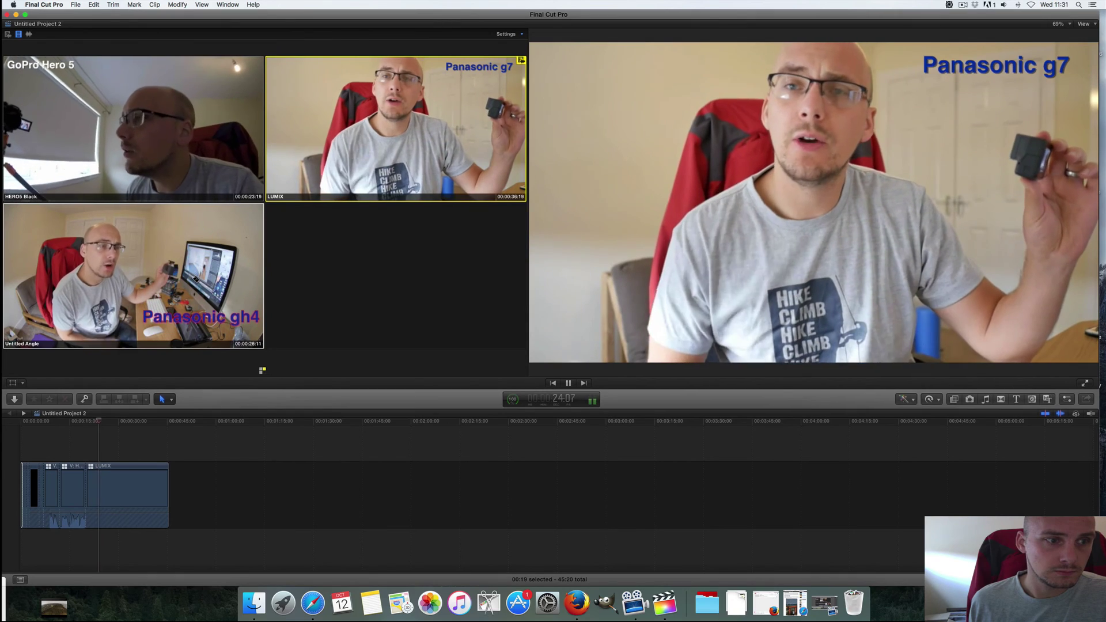
{"action": "key", "text": "3"}
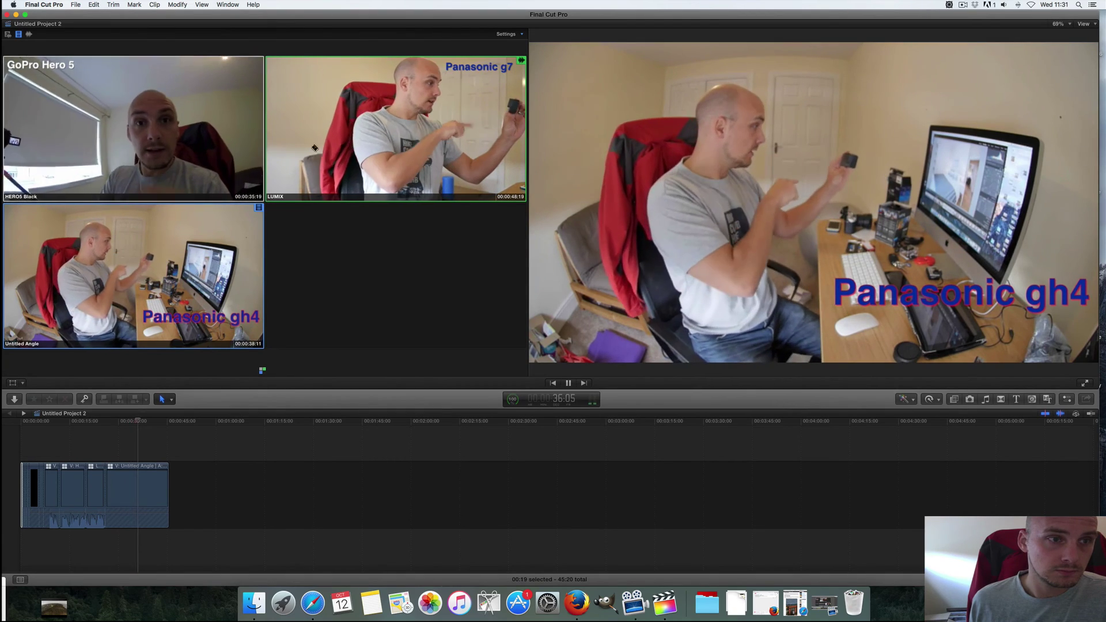
{"action": "key", "text": "1"}
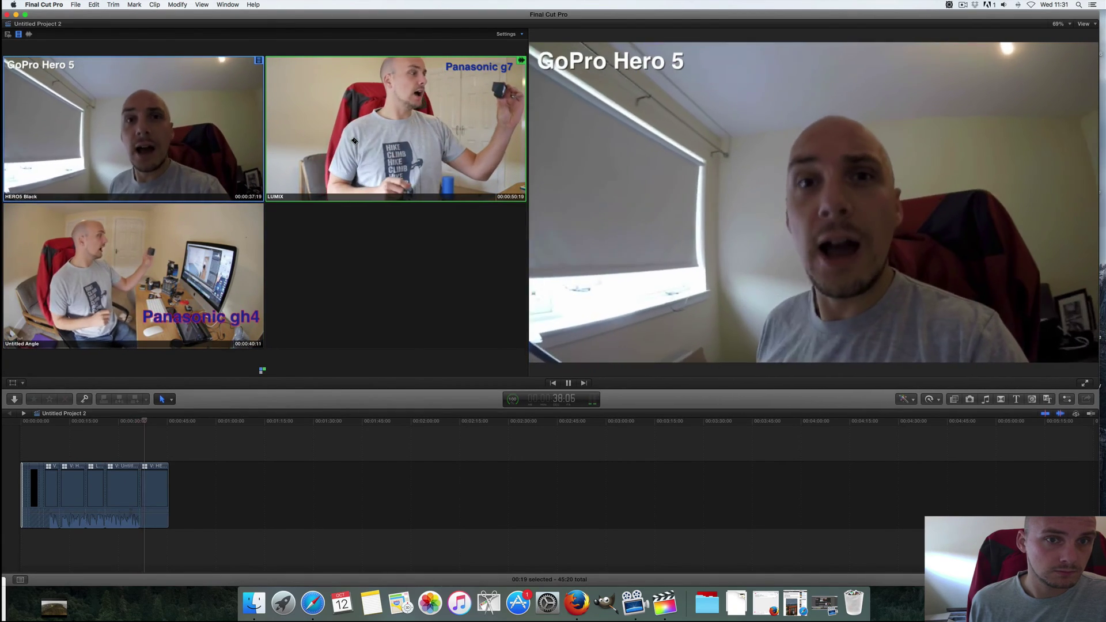
{"action": "key", "text": "2"}
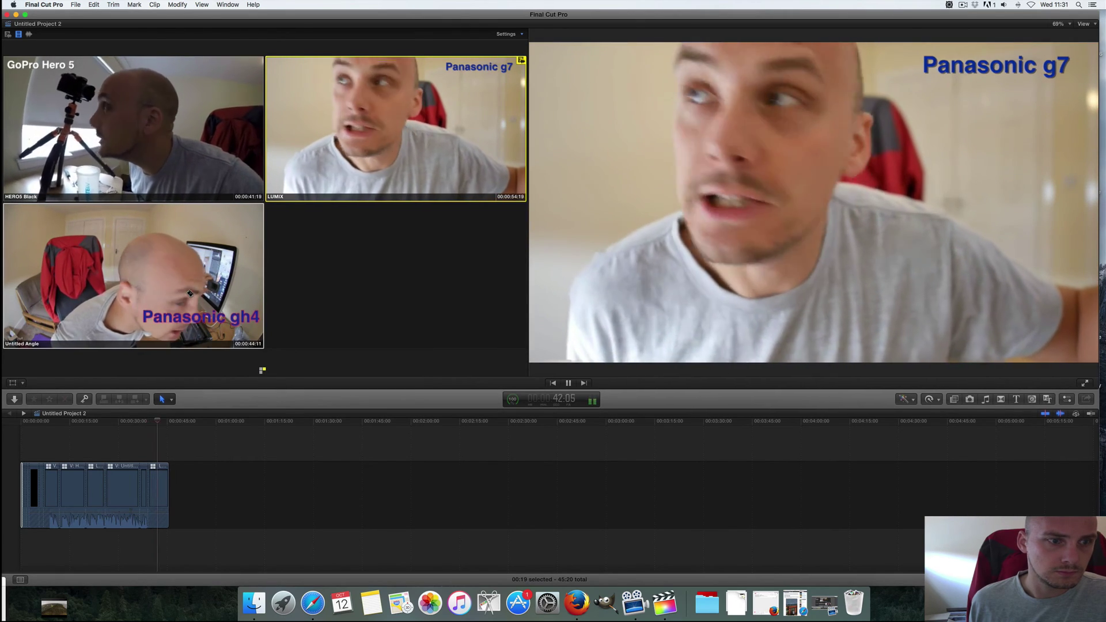
{"action": "key", "text": "3"}
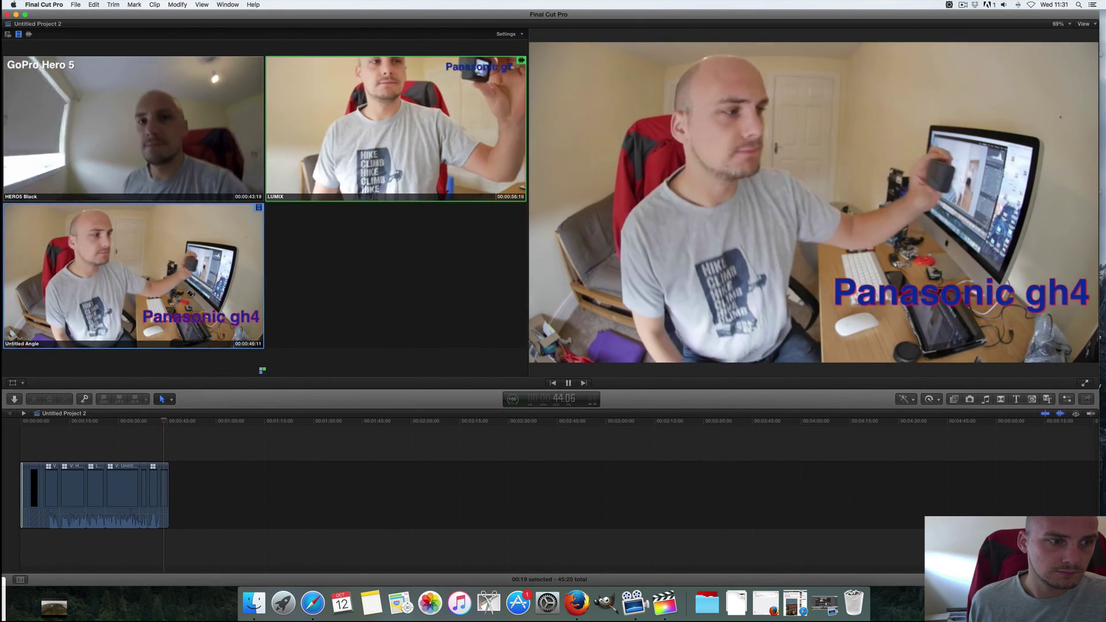